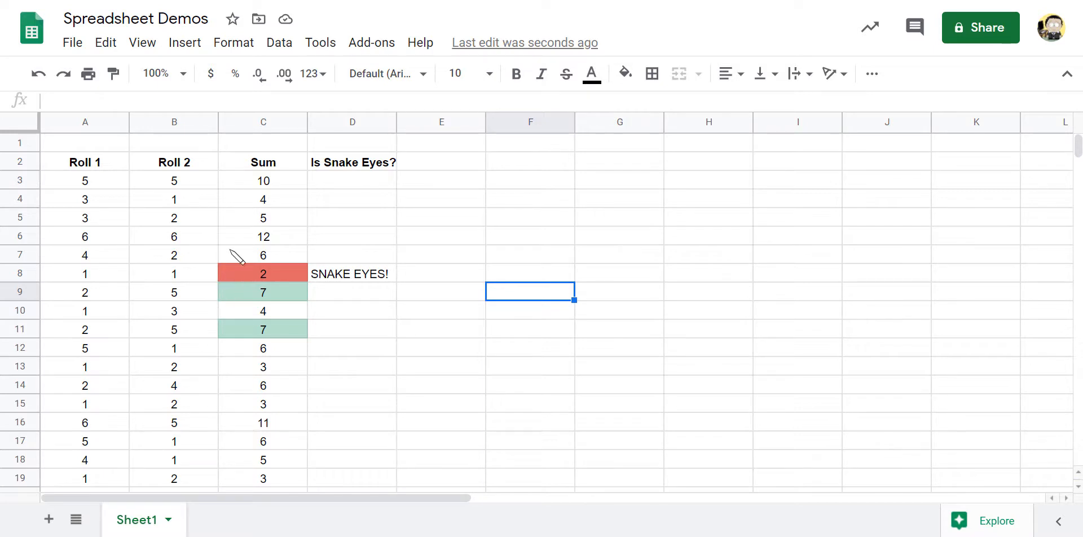
# Delete the "Is Snake Eyes?" column and enter the heading "# Rolls" in E2.
pyautogui.rightClick(347, 123)
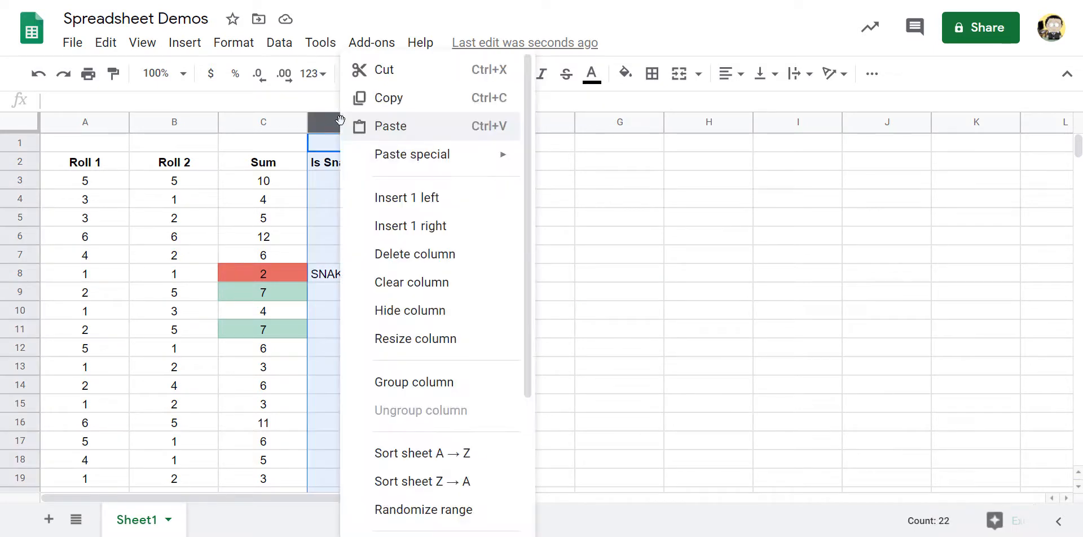
pyautogui.click(407, 257)
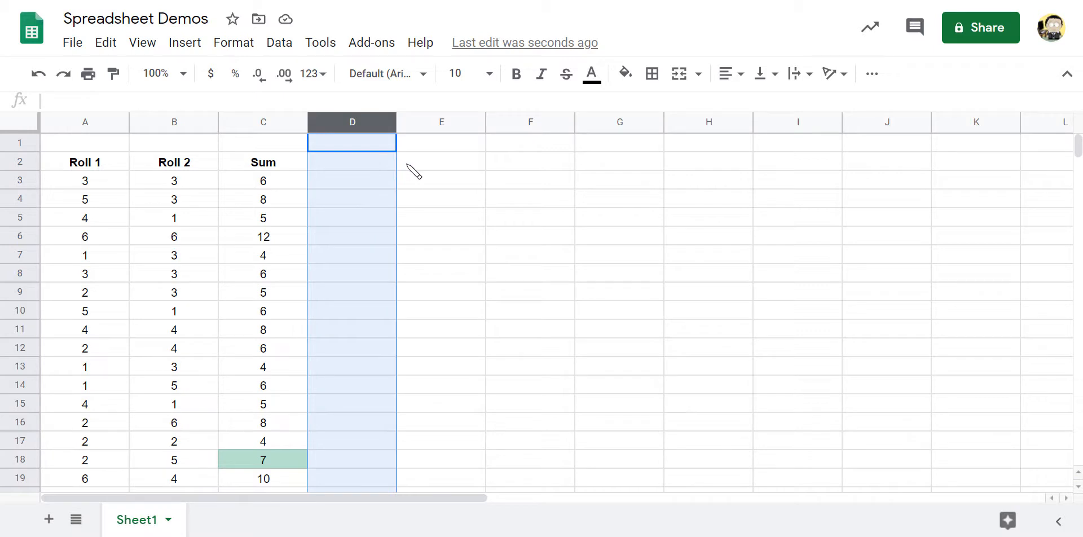
pyautogui.click(415, 168)
pyautogui.write('# Rolls')
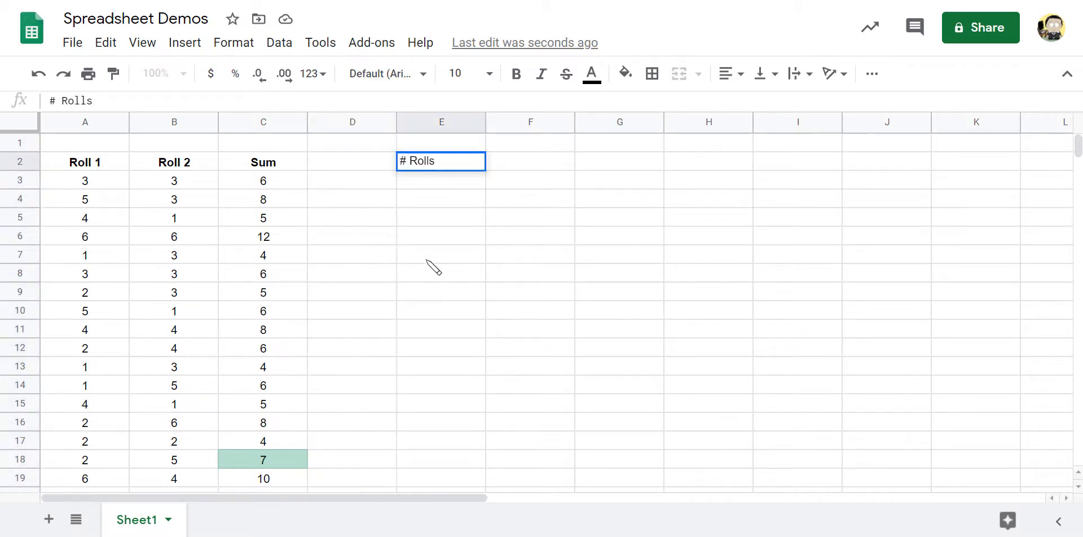
pyautogui.press('Return')
# Enter a COUNT formula in E3 that counts the sums in C3:C1000.
pyautogui.write('=')
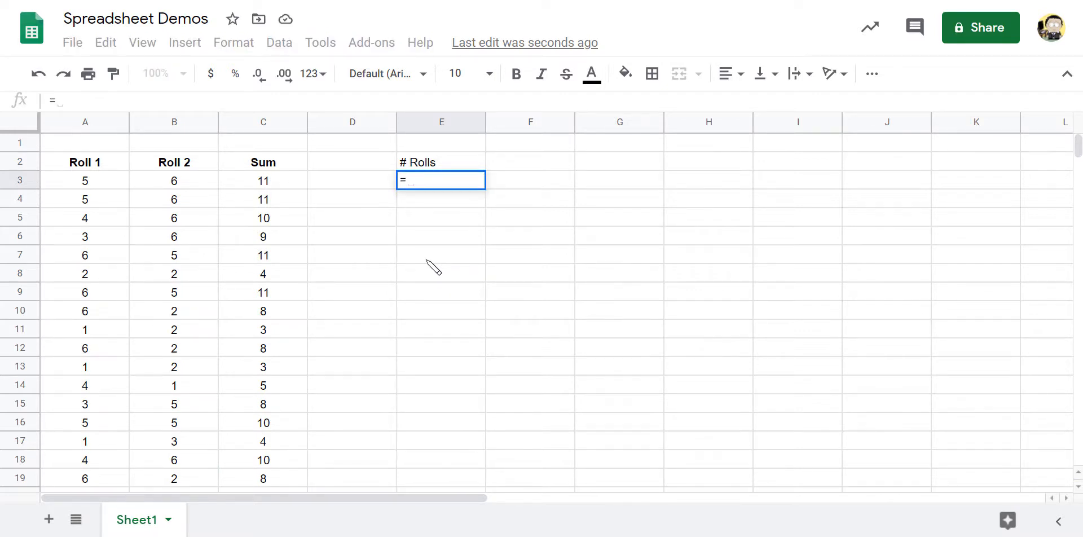
pyautogui.write('count(')
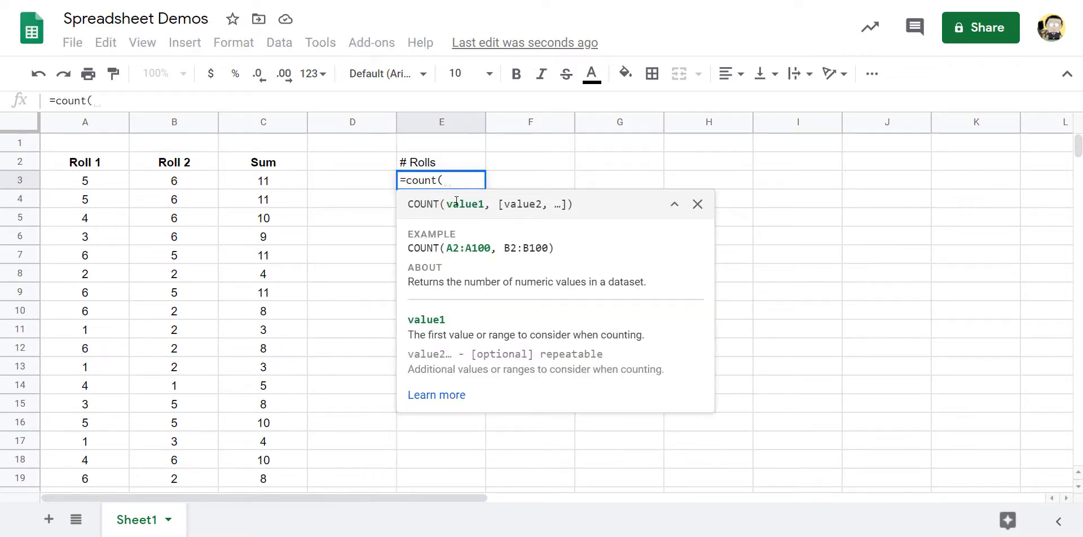
pyautogui.click(274, 179)
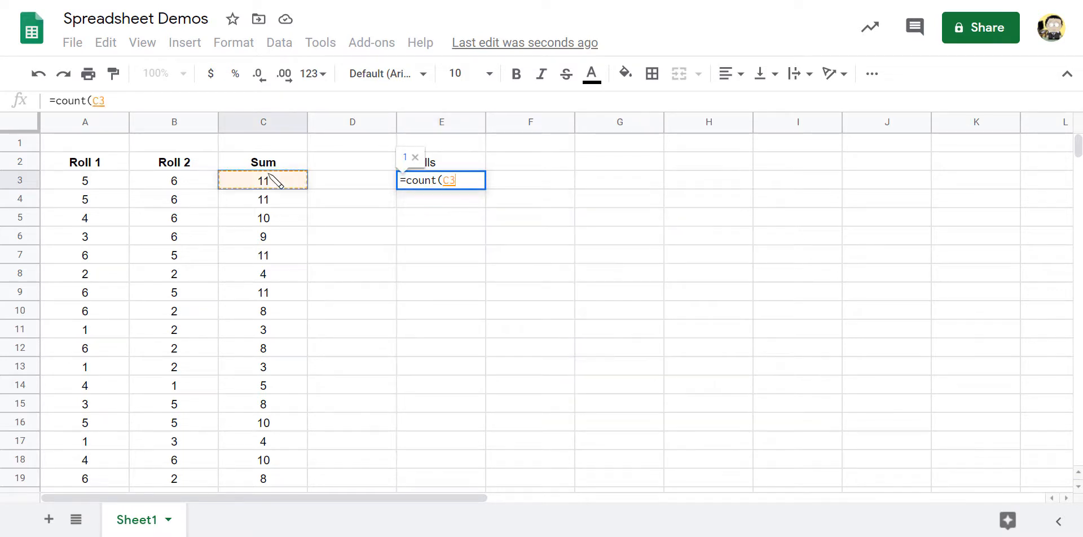
pyautogui.scroll(-6, 274, 179)
pyautogui.keyDown('shift'); pyautogui.click(274, 180); pyautogui.keyUp('shift')
pyautogui.scroll(-20, 274, 180)
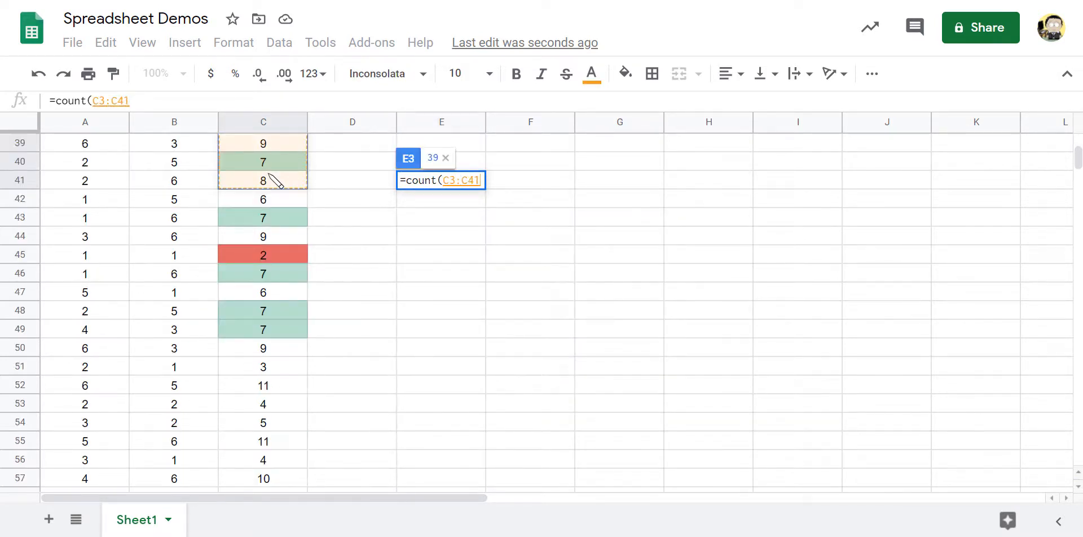
pyautogui.scroll(-20, 274, 180)
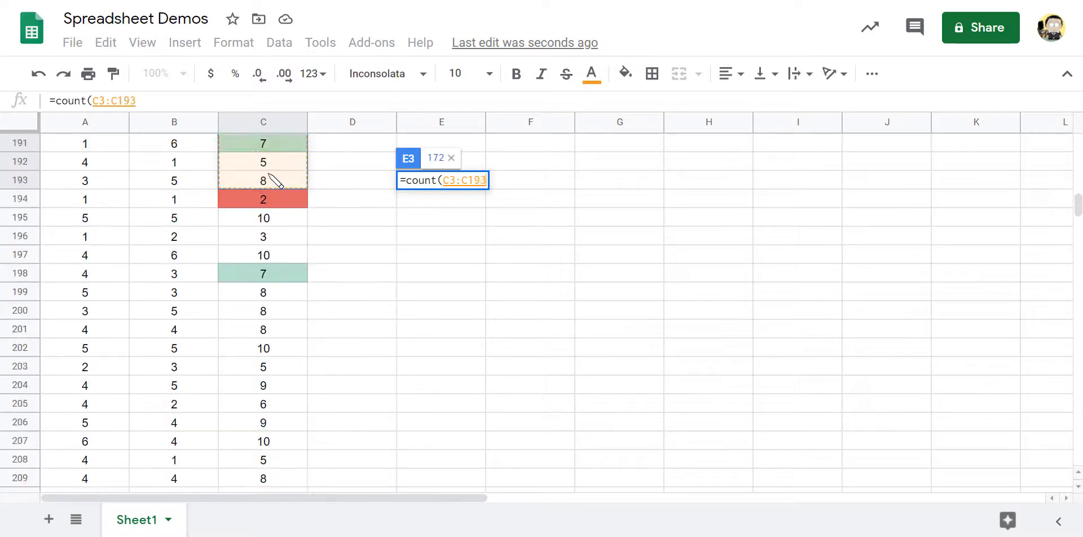
pyautogui.scroll(-20, 275, 180)
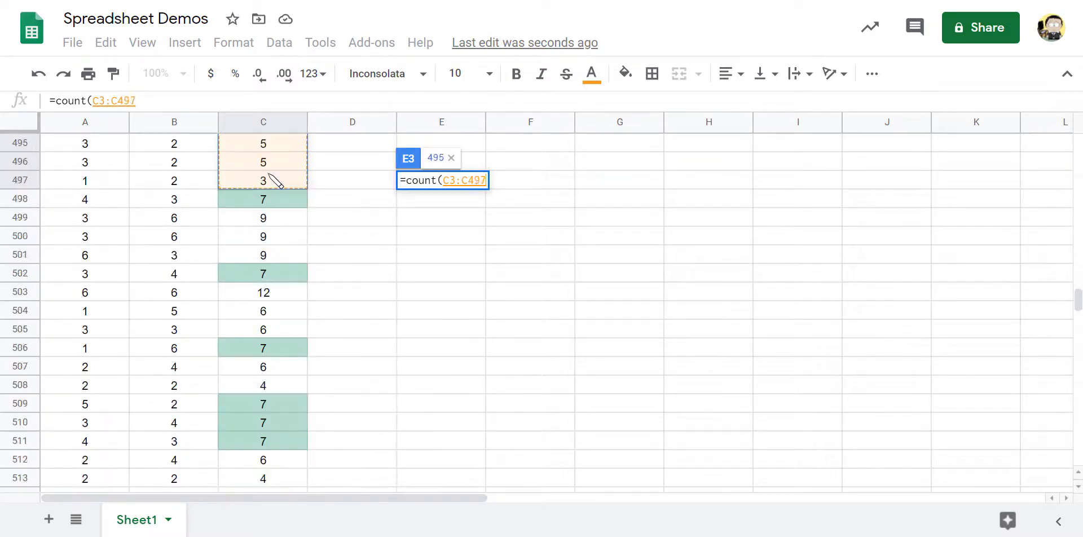
pyautogui.scroll(-20, 274, 179)
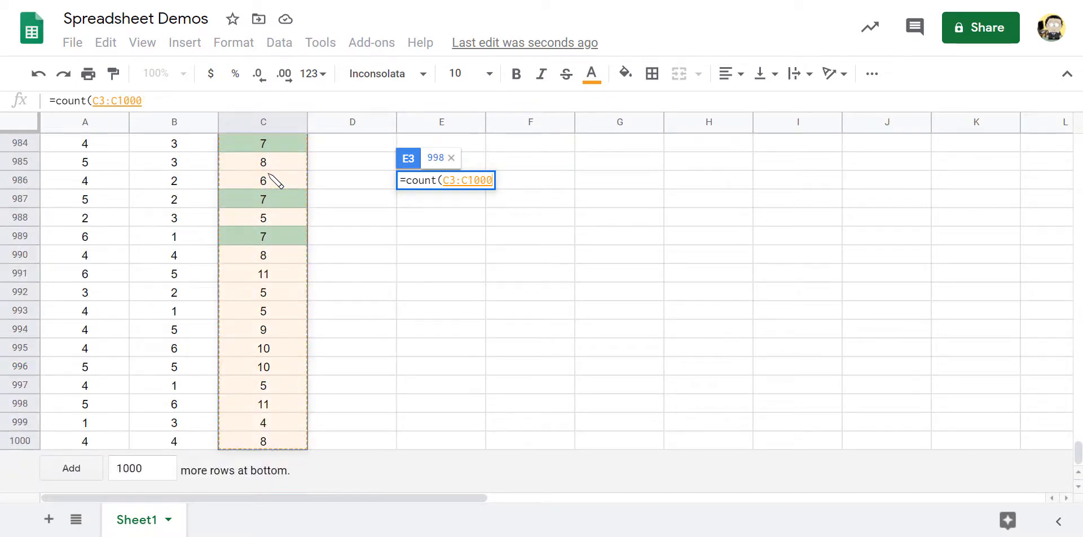
pyautogui.write(')')
pyautogui.press('Return')
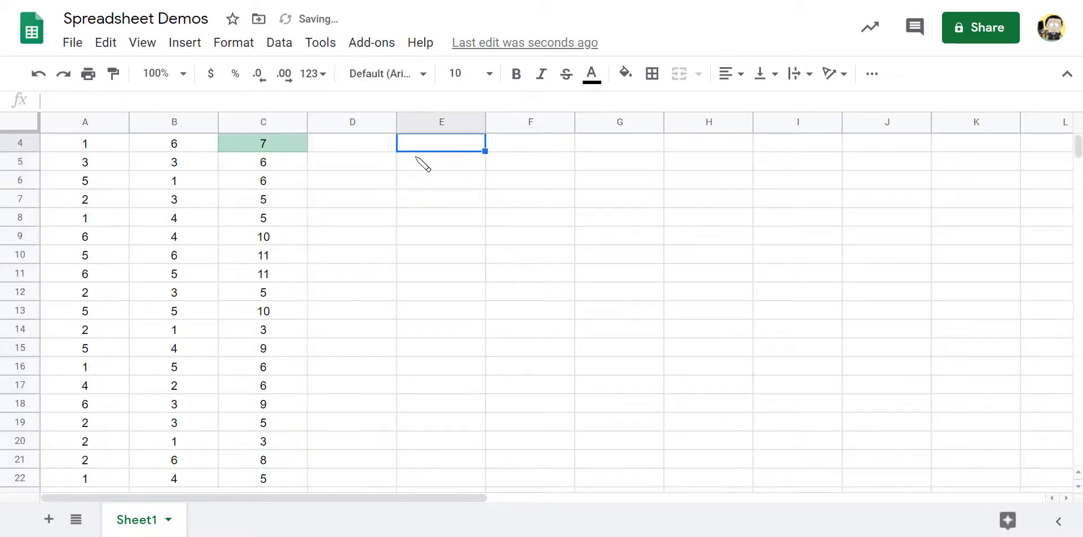
pyautogui.click(465, 179)
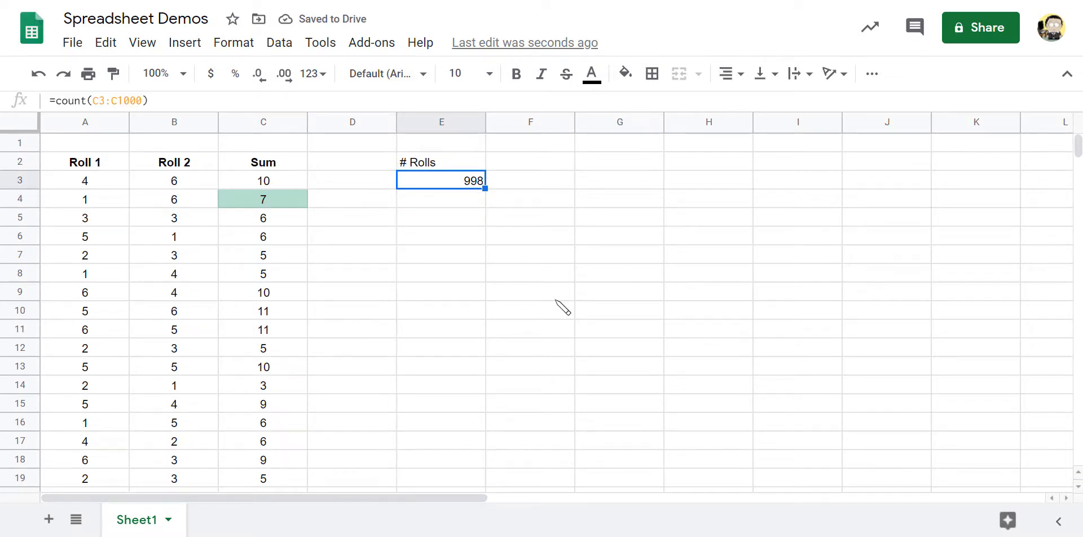
# Clear the contents of row 8 to test the roll count, and undo the clearing.
pyautogui.click(21, 274)
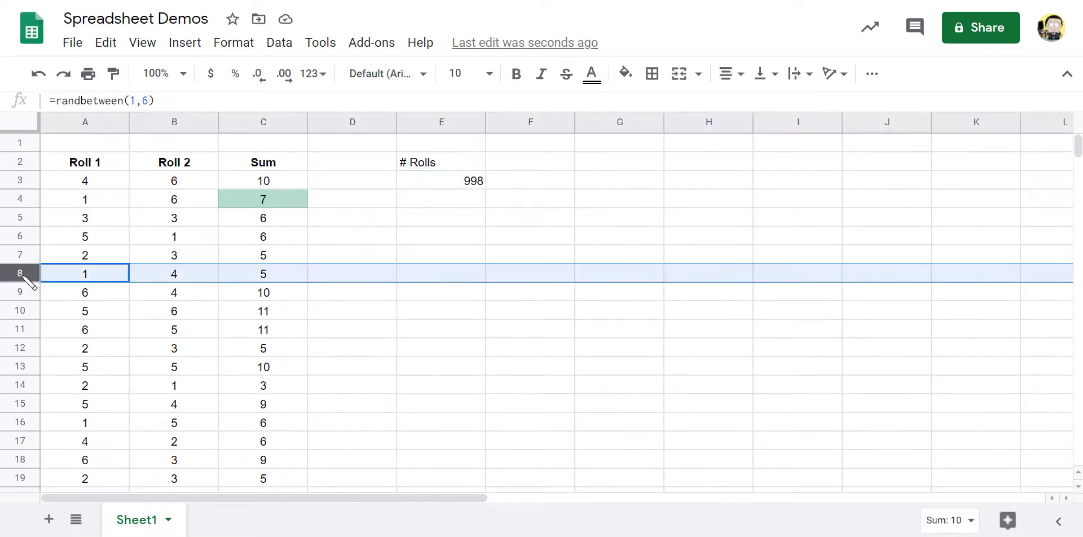
pyautogui.press('Delete')
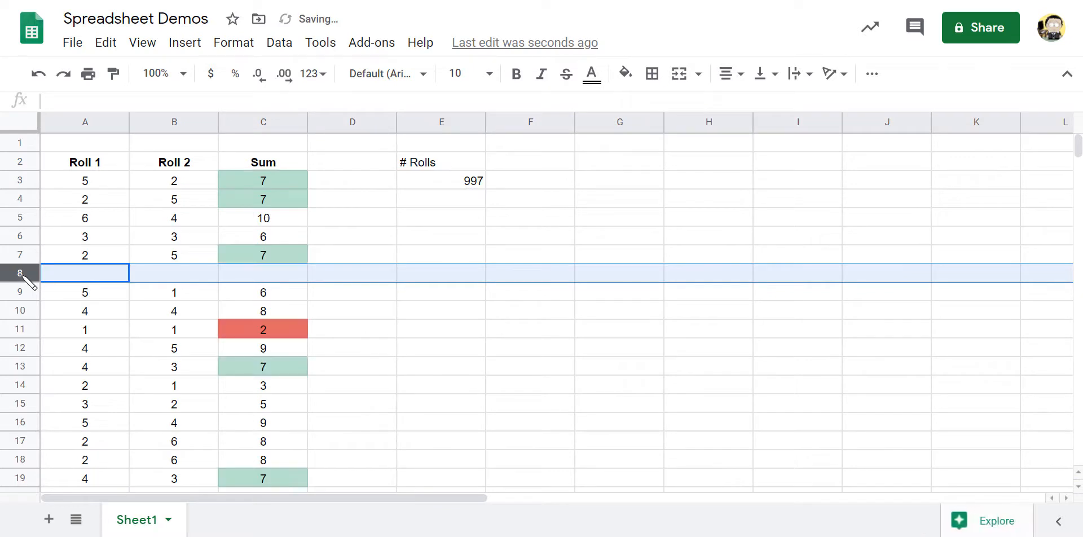
pyautogui.hotkey('ctrl', 'z')
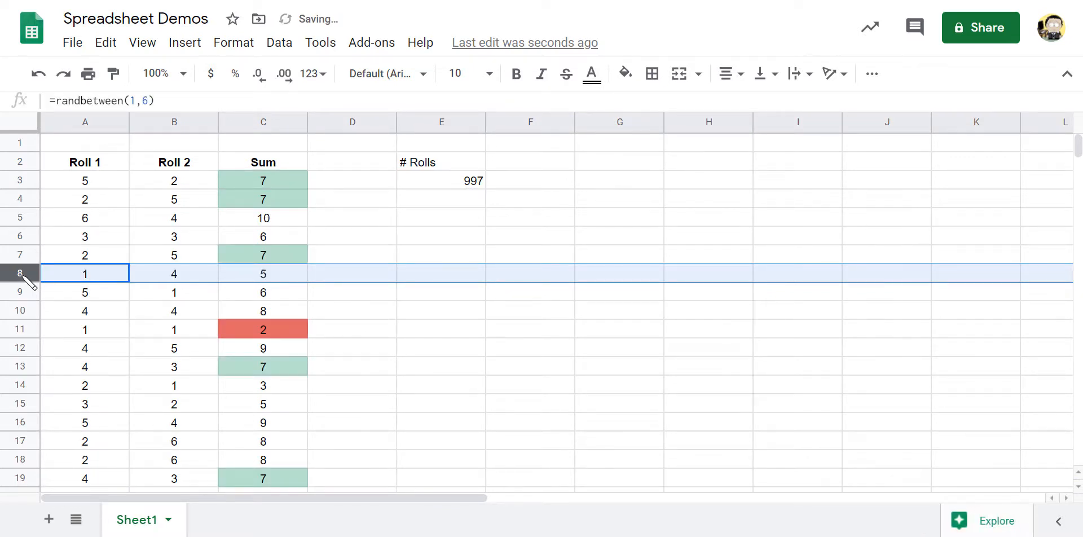
# Change the COUNT formula in E3 to cover the range C1:C1000.
pyautogui.click(450, 180)
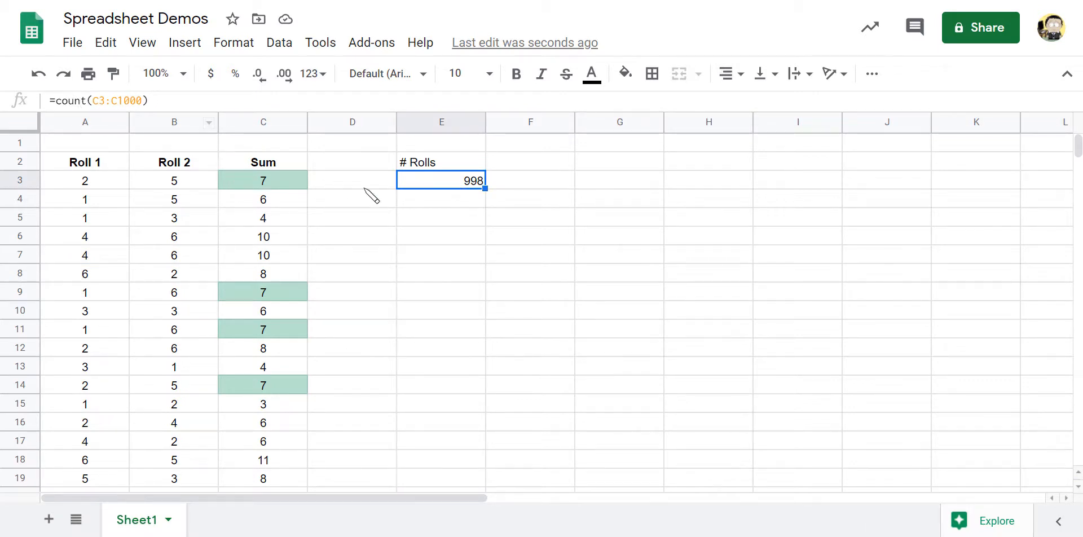
pyautogui.doubleClick(445, 181)
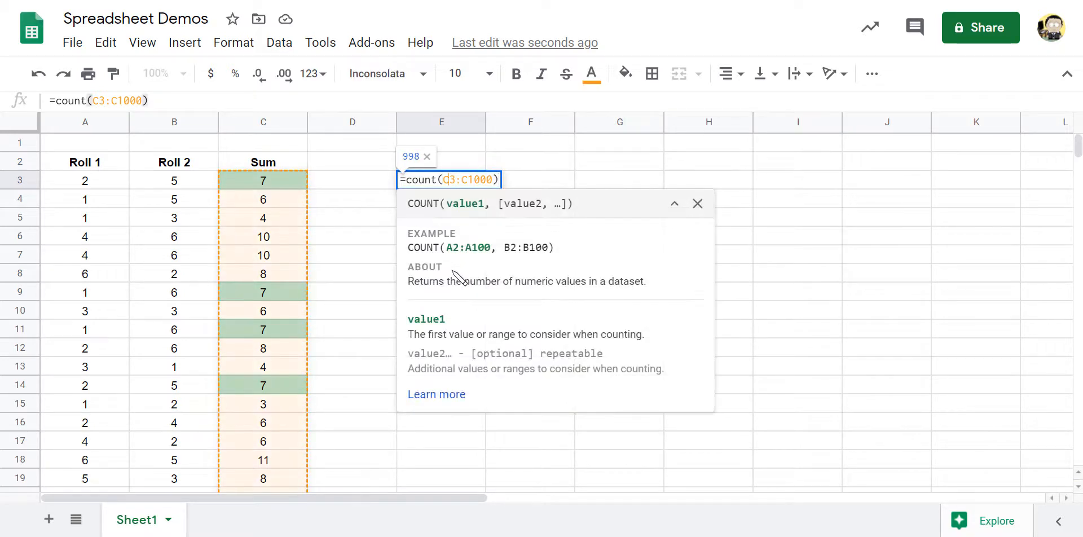
pyautogui.press('Return')
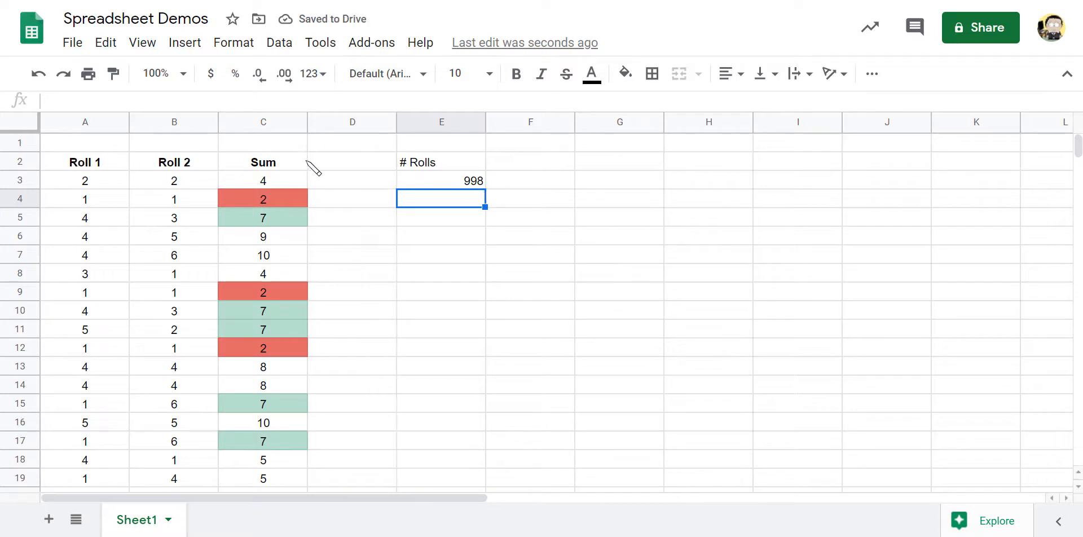
pyautogui.click(286, 161)
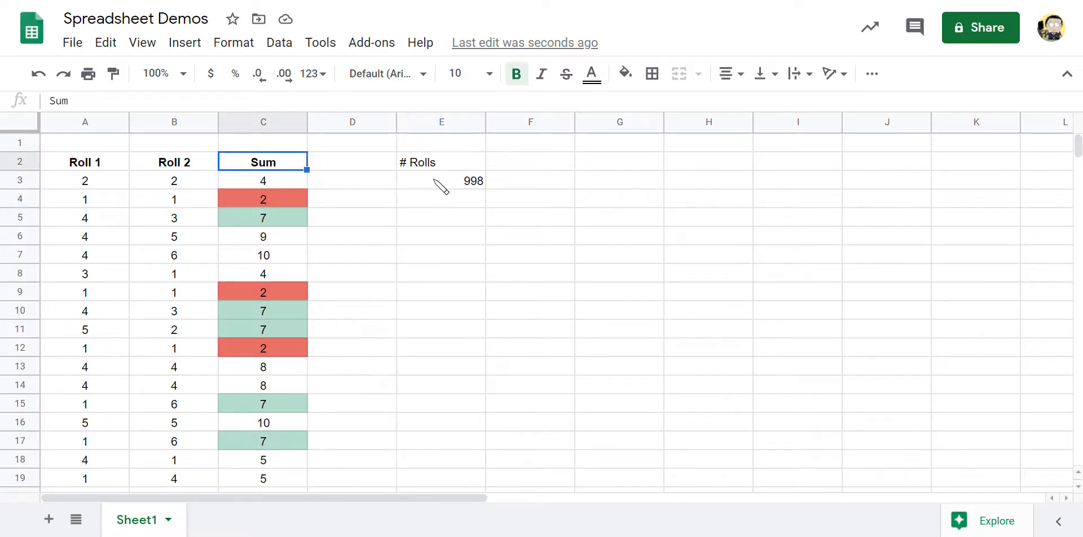
pyautogui.click(451, 181)
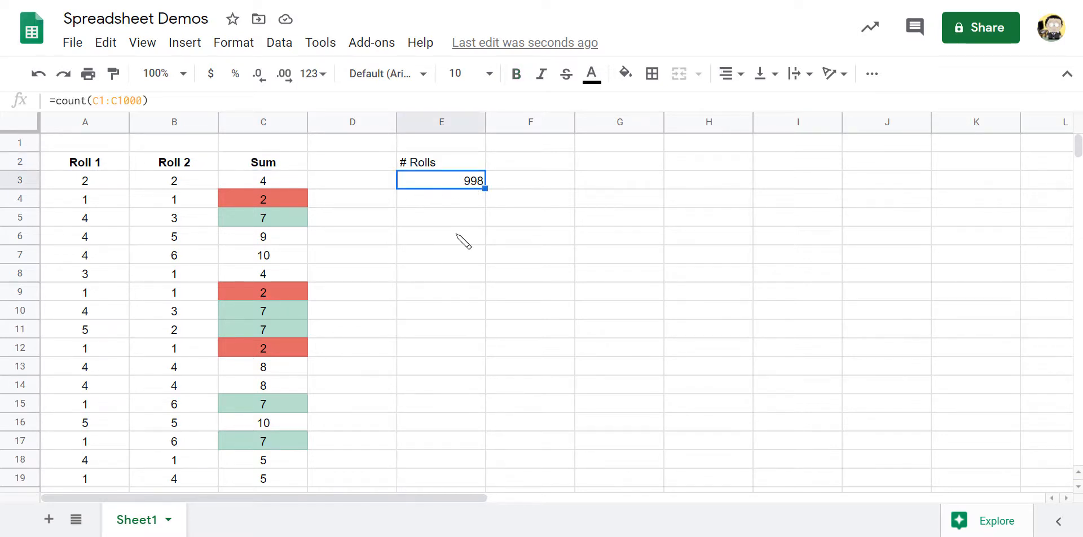
# Enter a test value of 3 in C1 above the Sum heading and clear it again.
pyautogui.click(275, 145)
pyautogui.write('3')
pyautogui.press('Return')
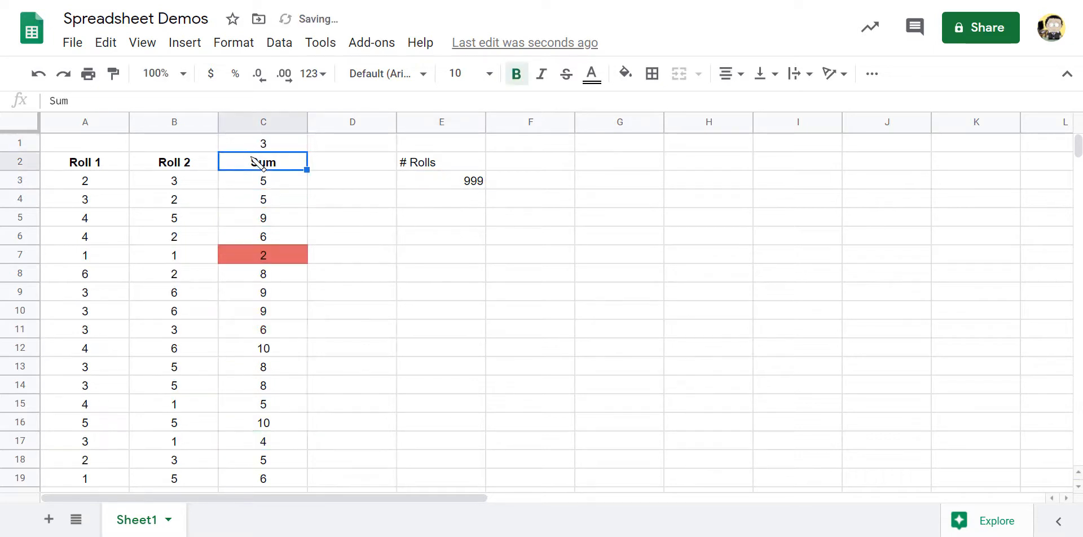
pyautogui.click(268, 143)
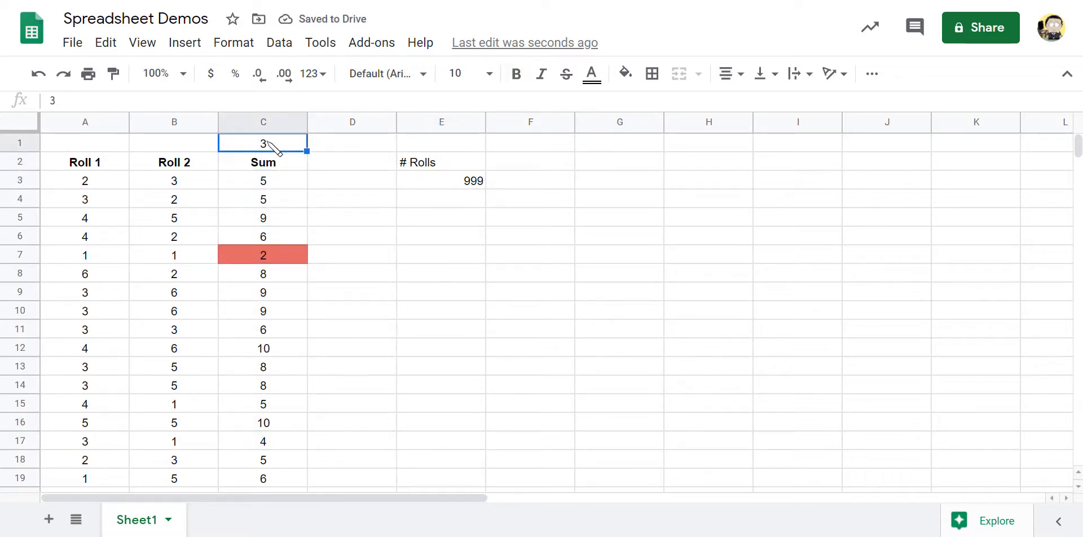
pyautogui.press('Delete')
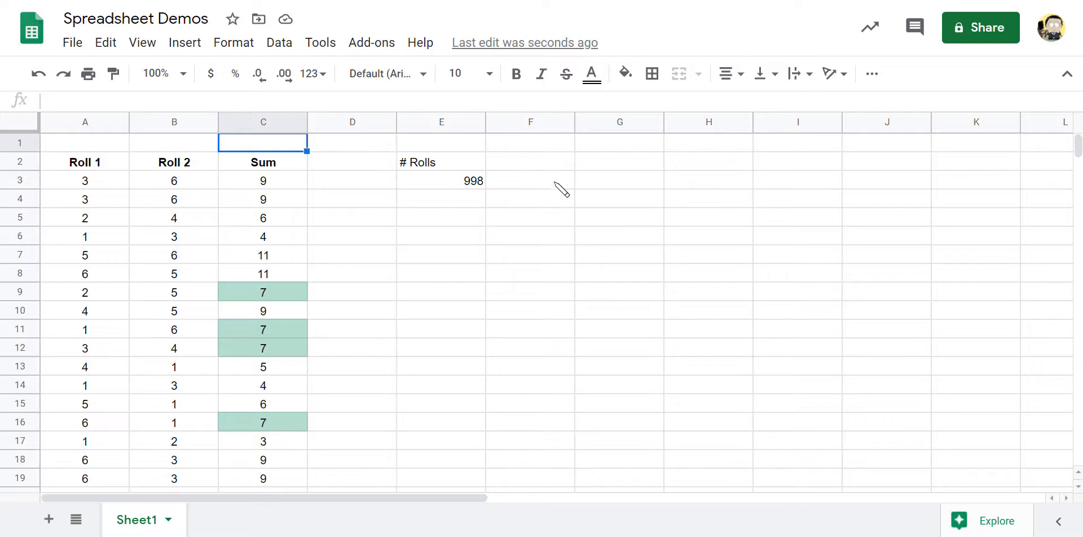
# List the possible dice sums from 2 to 12 down cells E5:E15.
pyautogui.click(467, 224)
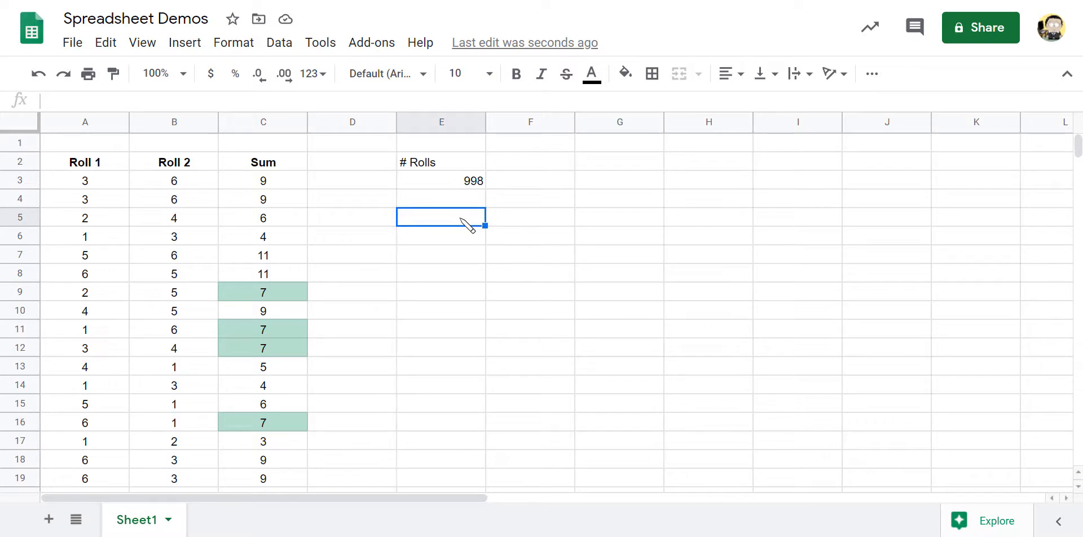
pyautogui.write('2')
pyautogui.press('Return')
pyautogui.write('3')
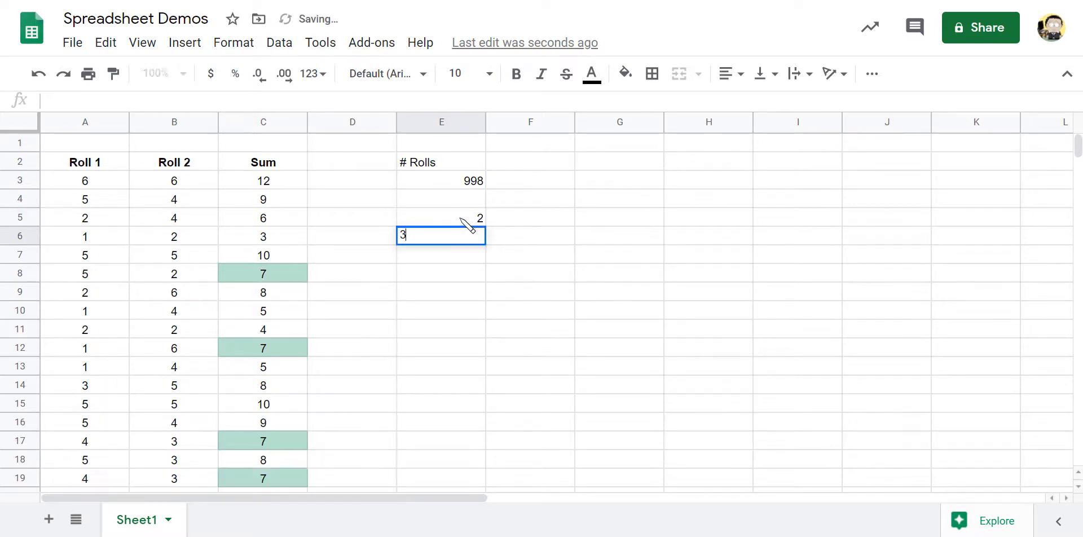
pyautogui.press('Return')
pyautogui.write('4')
pyautogui.press('Return')
pyautogui.moveTo(467, 220); pyautogui.dragTo(484, 405)
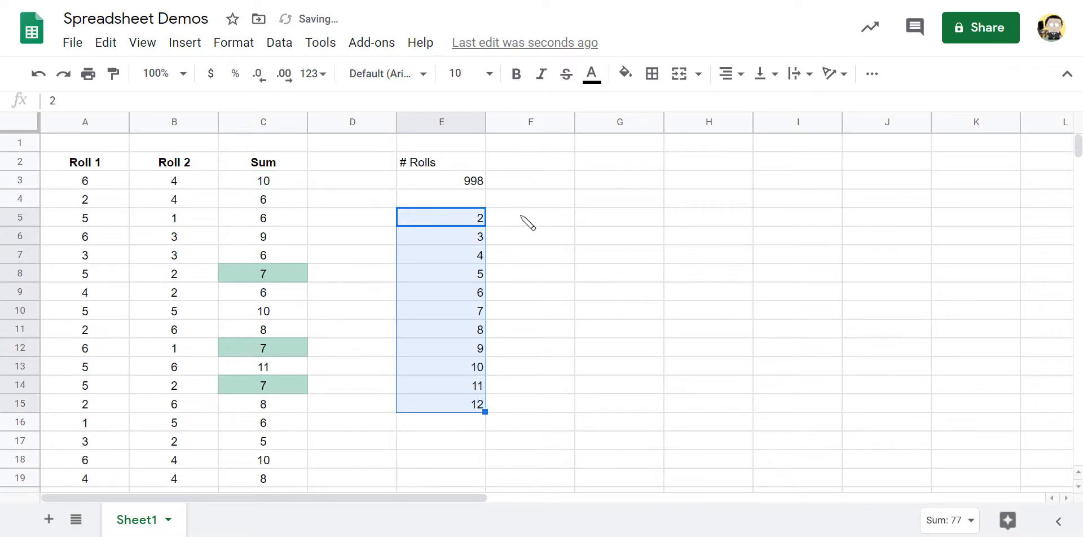
# Centre the contents of column E and make the "# Rolls" heading bold.
pyautogui.click(441, 122)
pyautogui.click(730, 73)
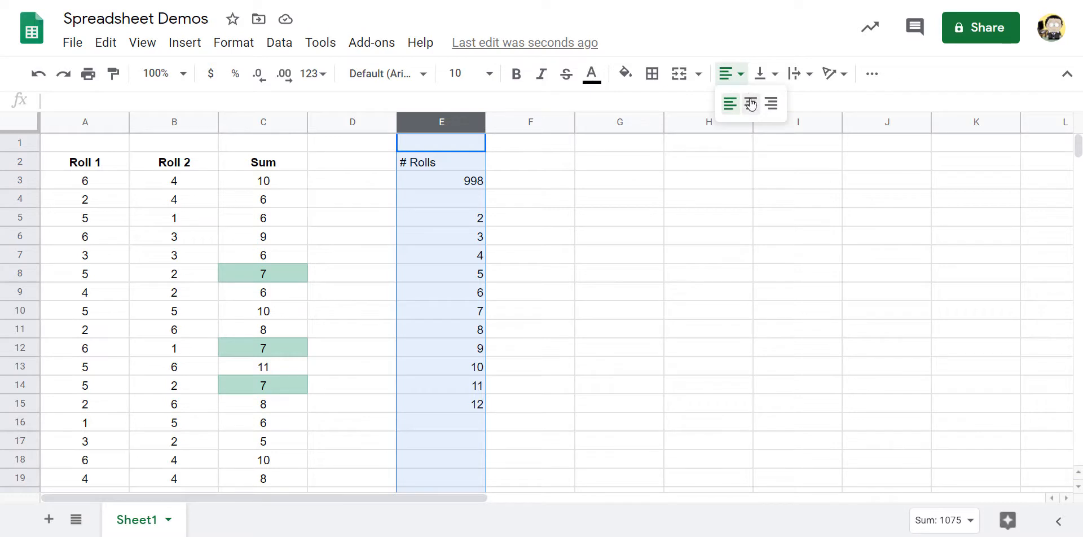
pyautogui.click(750, 103)
pyautogui.click(445, 164)
pyautogui.hotkey('ctrl', 'b')
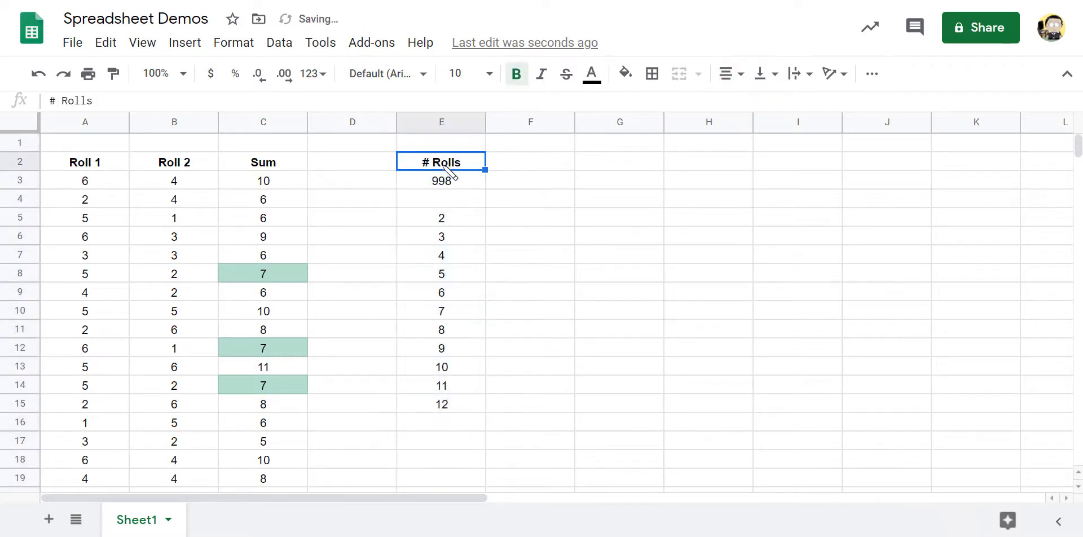
# Narrow the empty column D and make the possible sums in E5:E15 bold.
pyautogui.moveTo(396, 122); pyautogui.dragTo(342, 122)
pyautogui.click(408, 221)
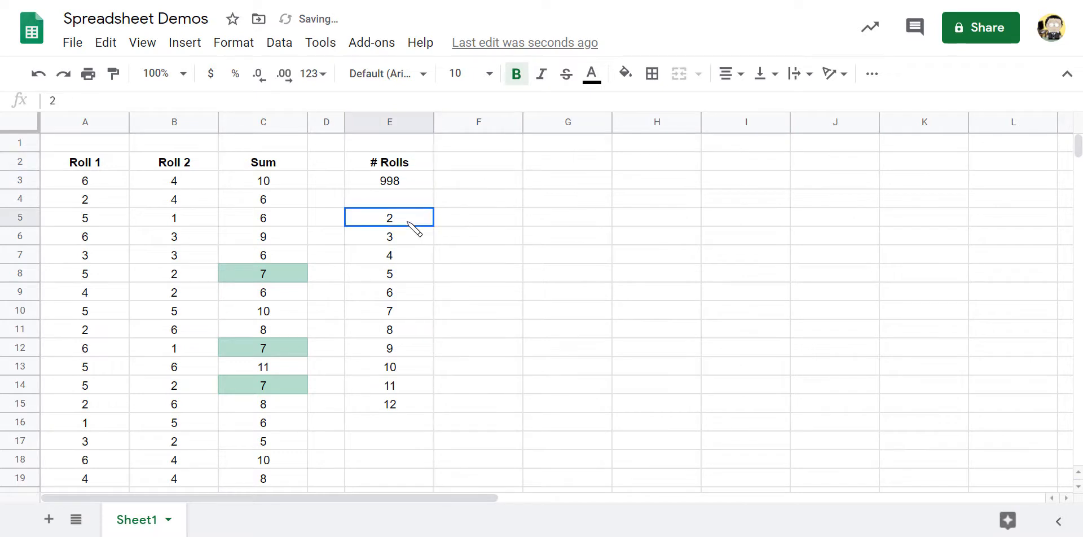
pyautogui.moveTo(408, 222); pyautogui.dragTo(420, 411)
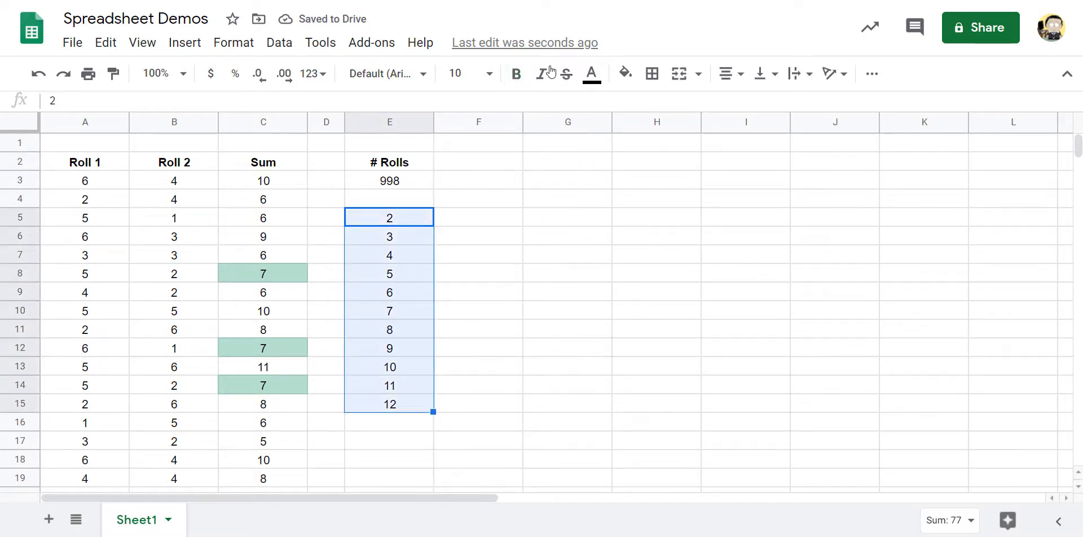
pyautogui.click(516, 73)
# Enter the formula =countif(C:C,"=2") in F5 to count the rolls whose sum is 2.
pyautogui.click(451, 220)
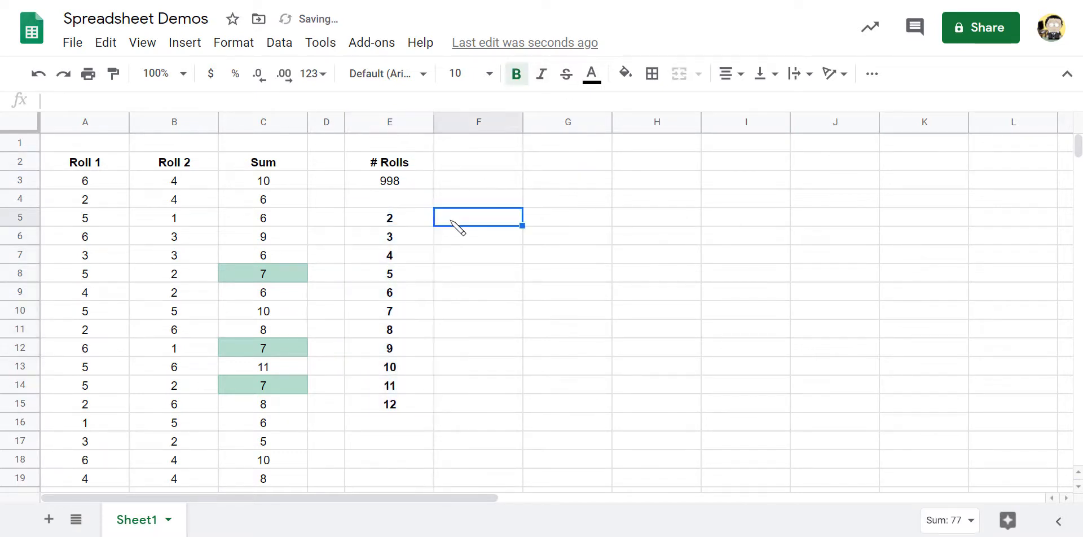
pyautogui.write('=')
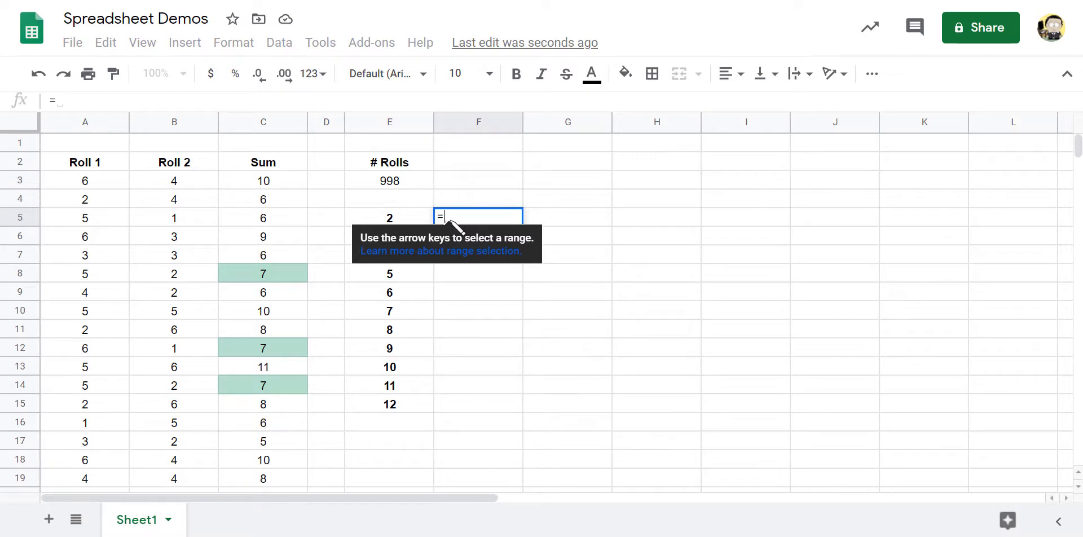
pyautogui.write('countif')
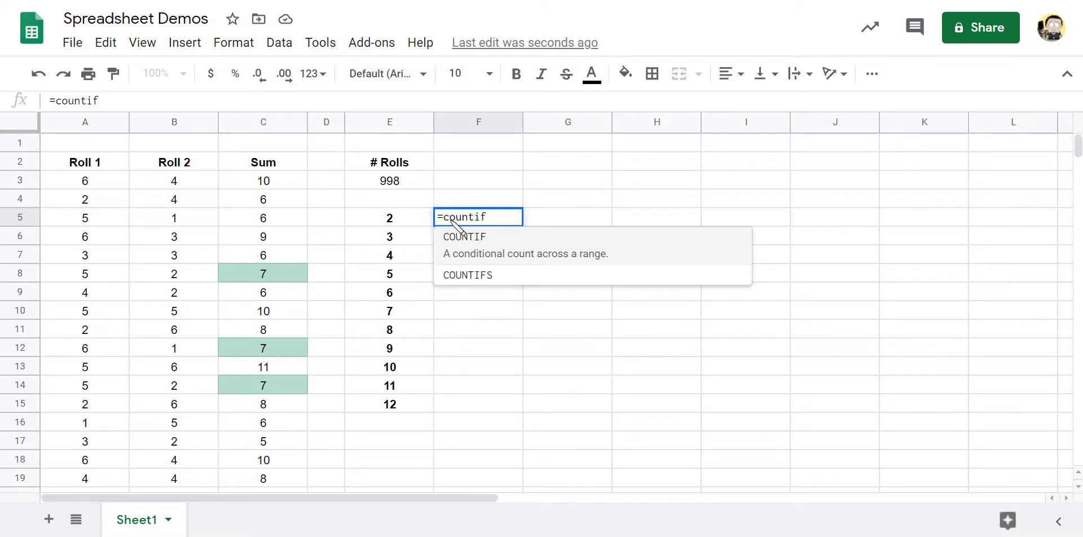
pyautogui.write('(')
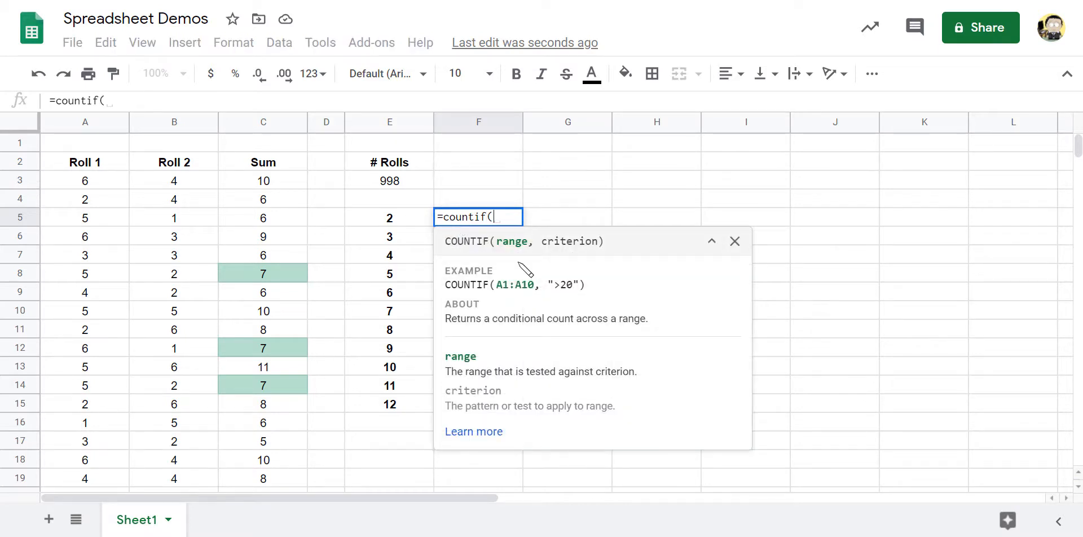
pyautogui.click(271, 127)
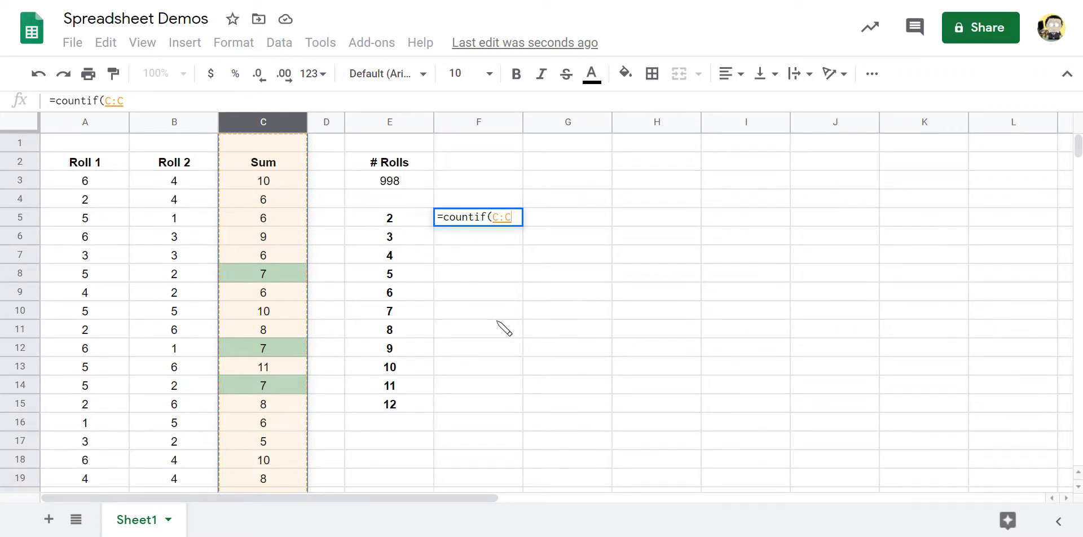
pyautogui.write(',')
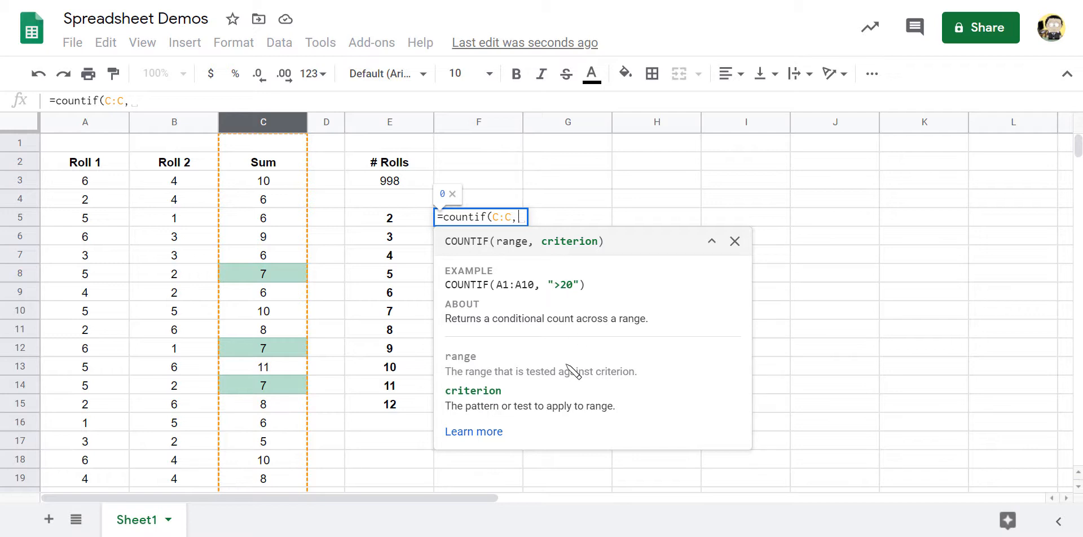
pyautogui.write('"')
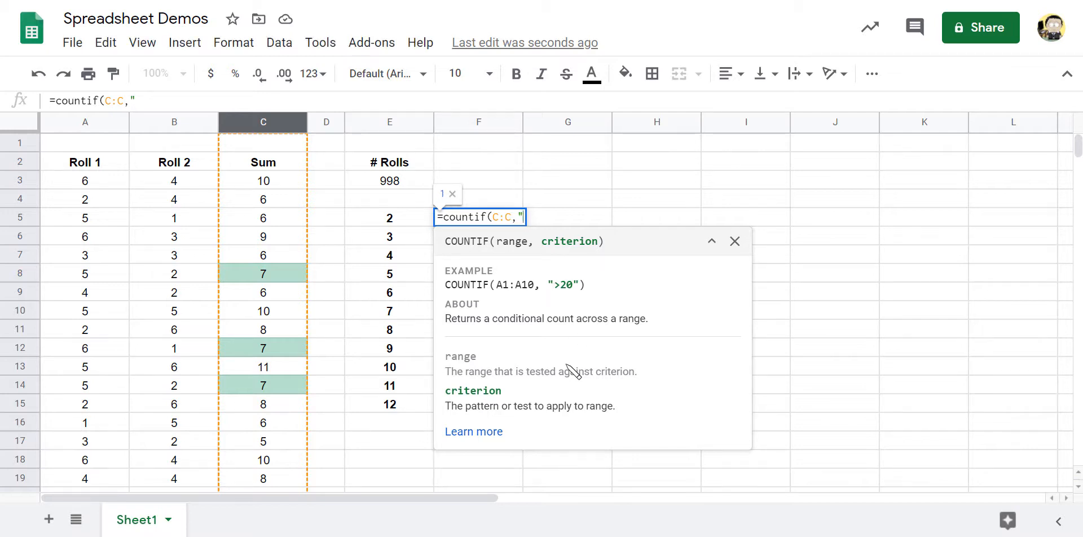
pyautogui.write('=2')
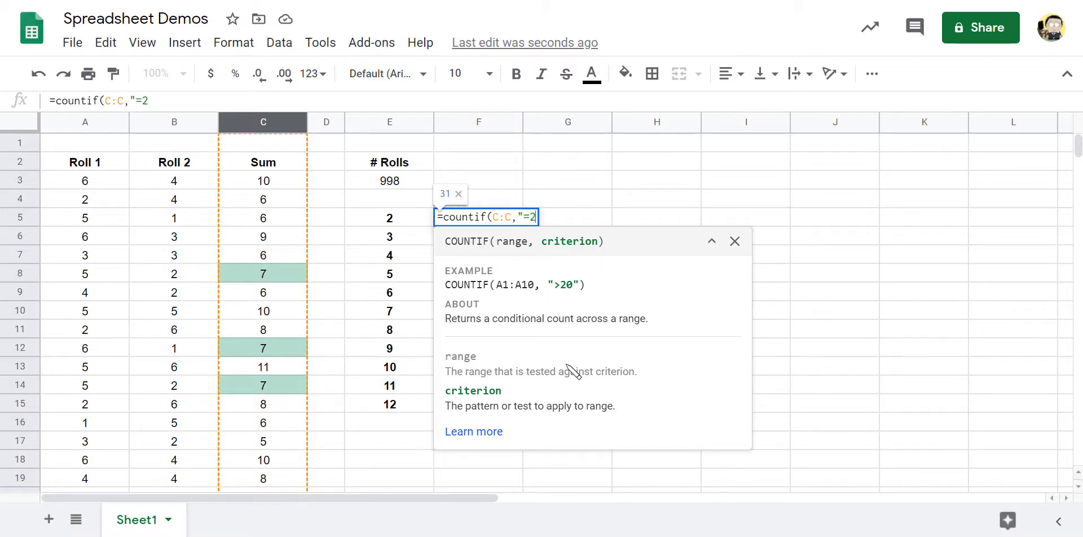
pyautogui.write('"')
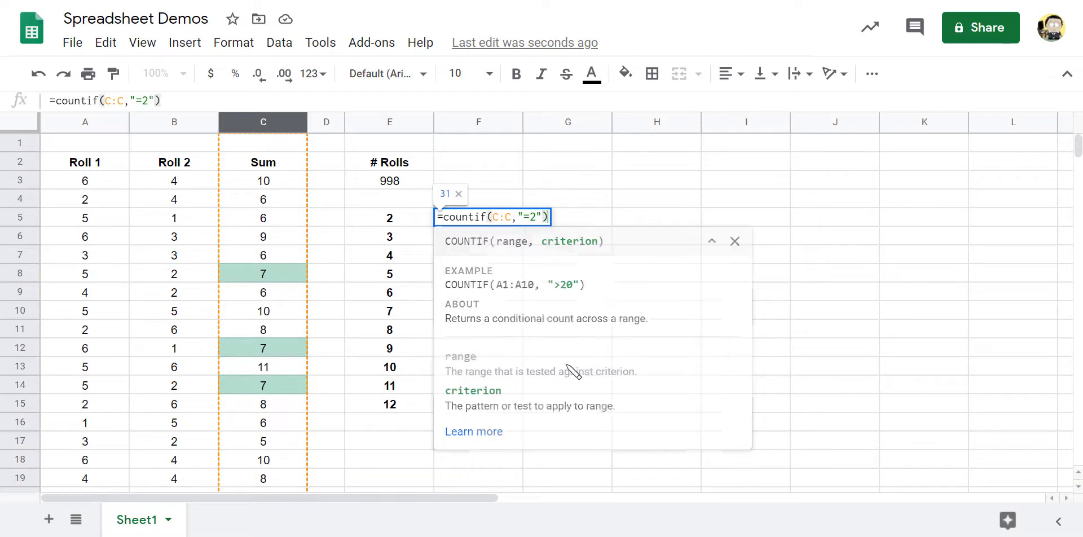
pyautogui.write(')')
pyautogui.press('Return')
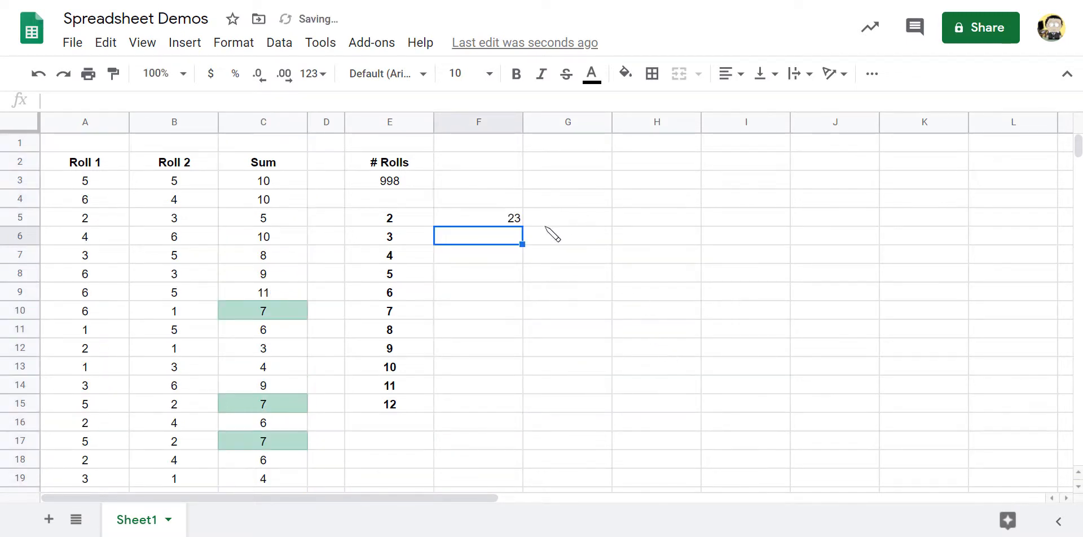
# Recalculate the random rolls several times by clearing the empty cell F3, watching the count in F5.
pyautogui.click(484, 179)
pyautogui.press('Delete')
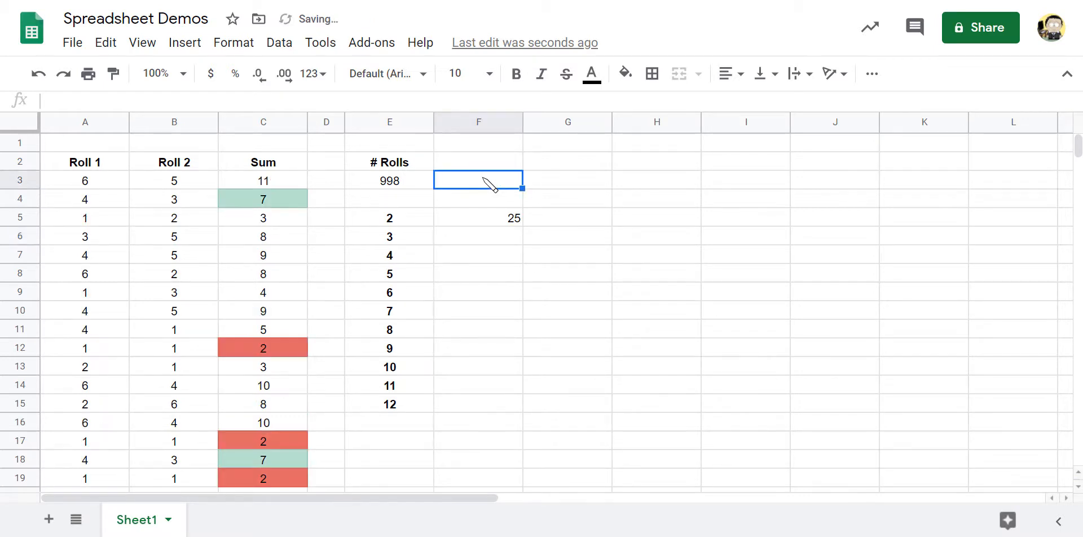
pyautogui.press('Delete')
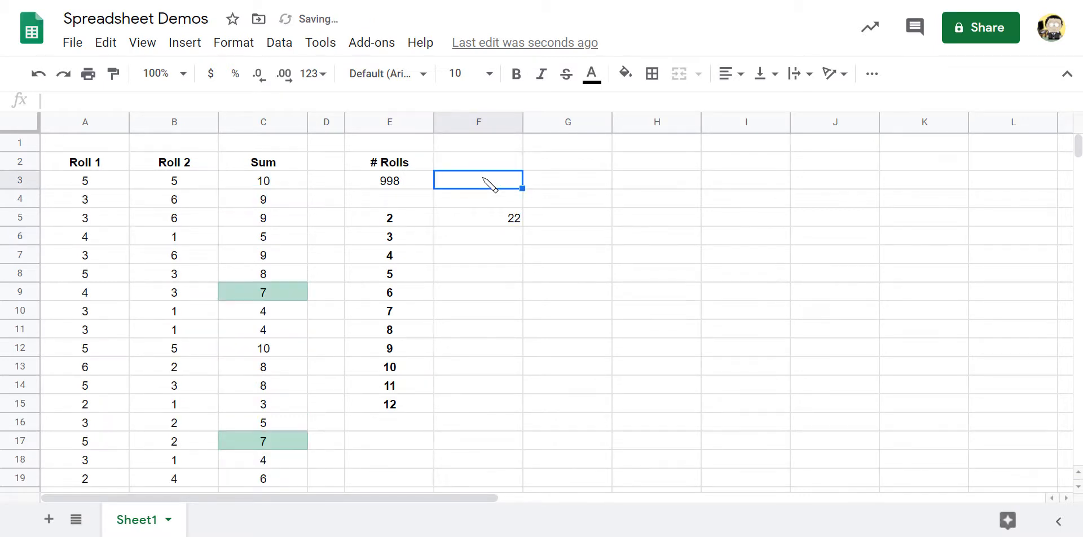
pyautogui.press('Delete')
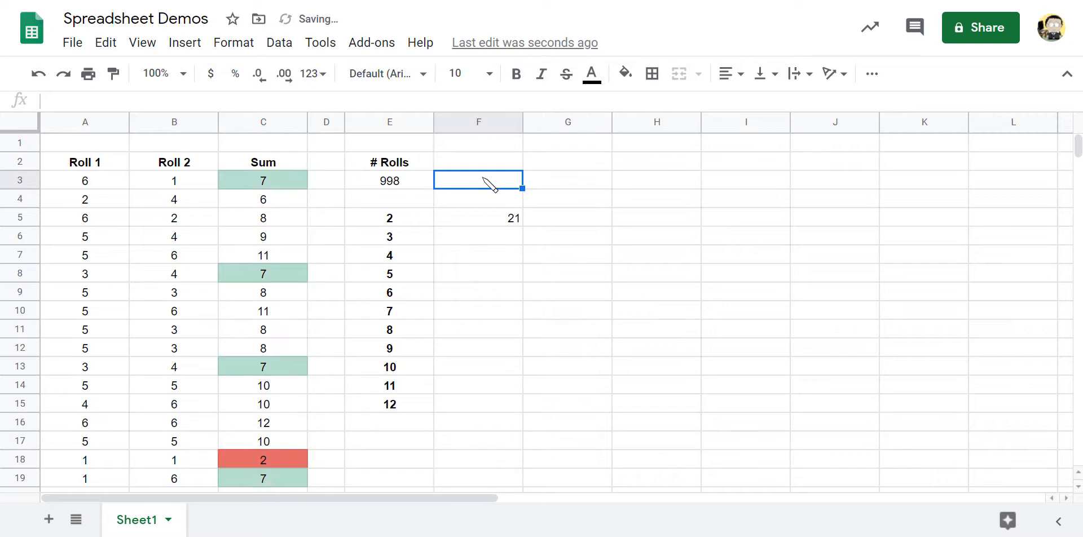
pyautogui.press('Delete')
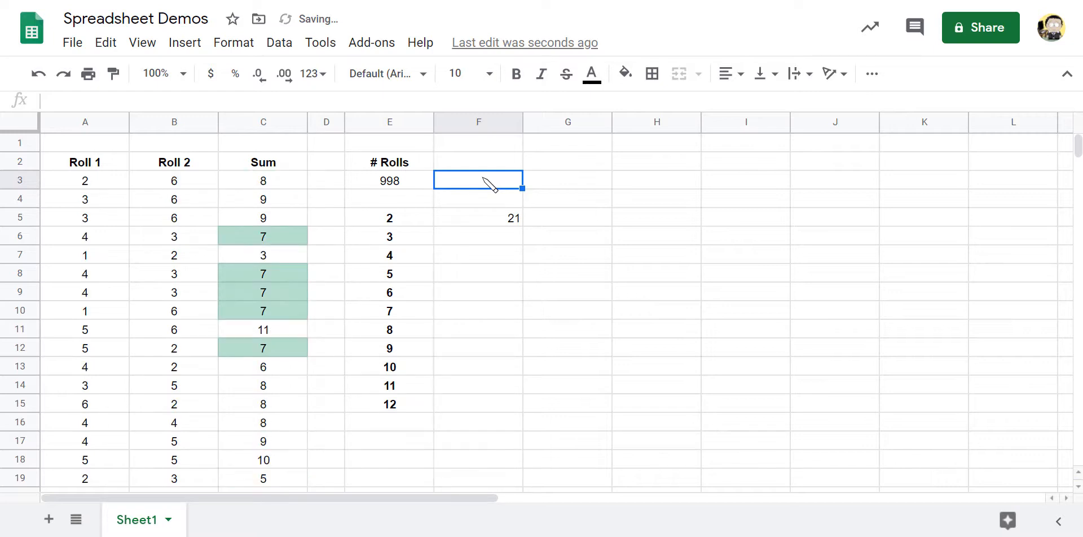
pyautogui.press('Delete')
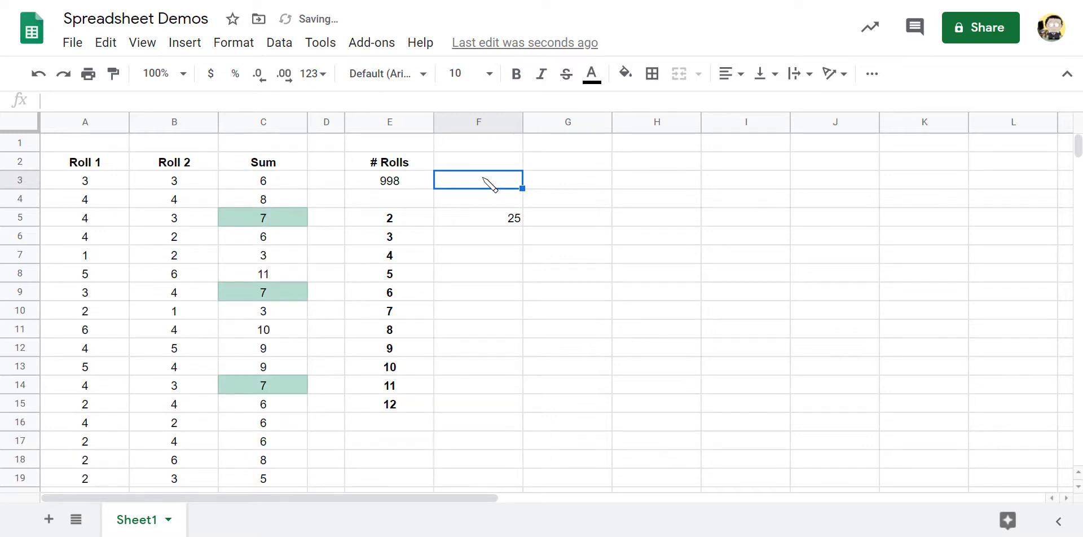
pyautogui.press('Delete')
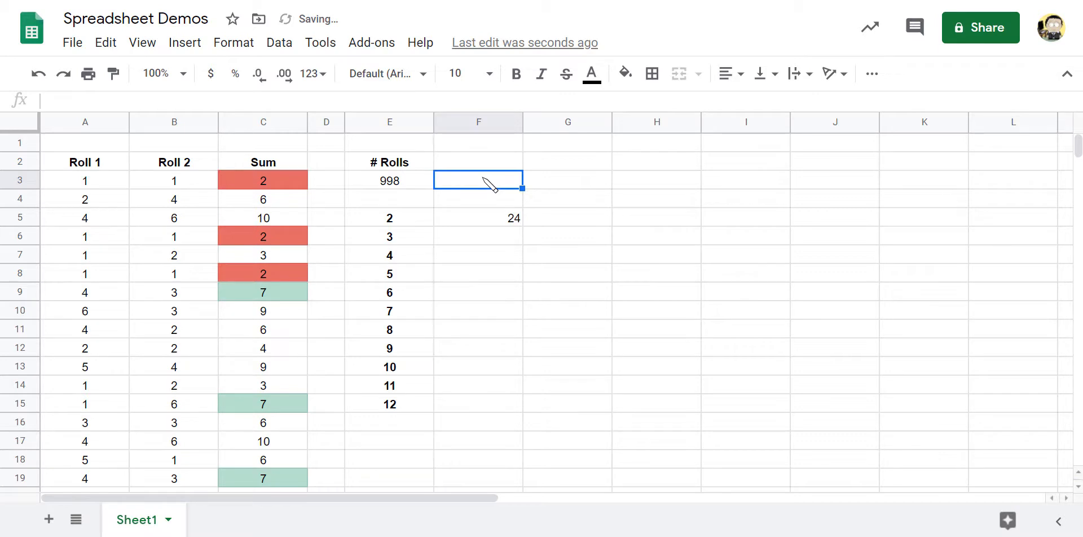
# Replace the "=2" criterion in the F5 formula with a reference to E5, giving =countif(C:C,E5).
pyautogui.click(485, 219)
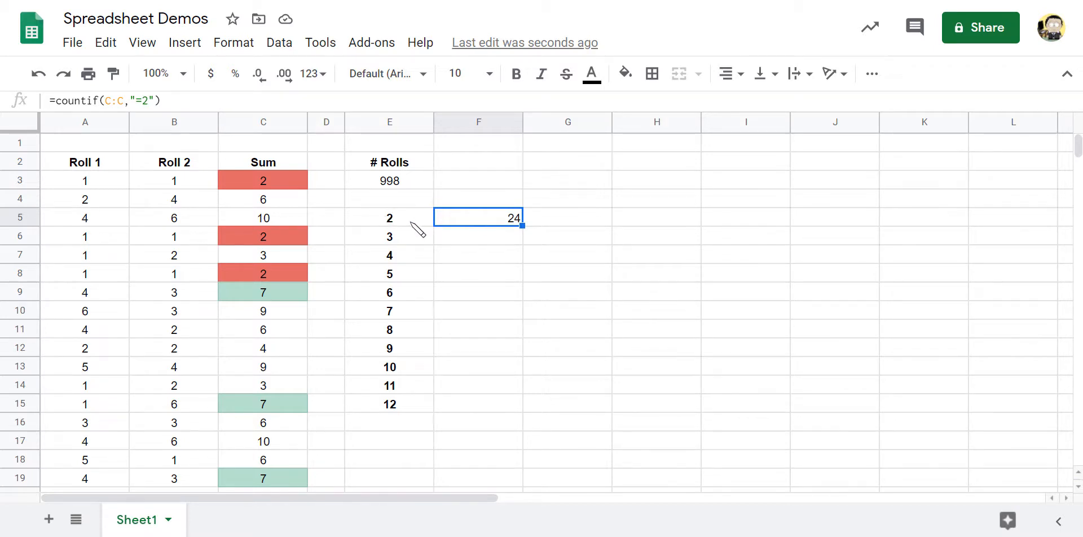
pyautogui.doubleClick(513, 225)
pyautogui.press('BackSpace')
pyautogui.press('BackSpace')
pyautogui.press('BackSpace')
pyautogui.press('BackSpace')
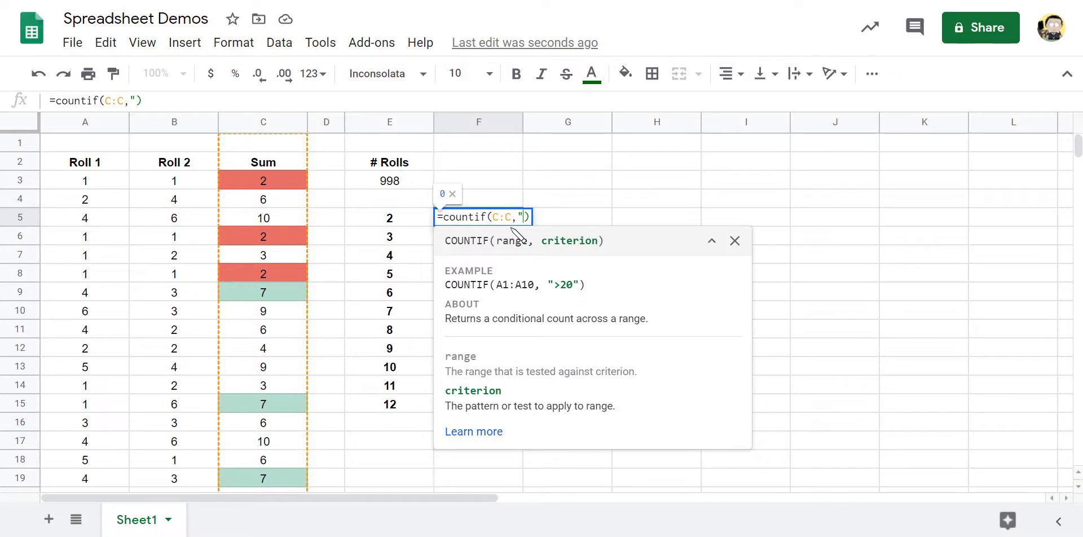
pyautogui.click(416, 218)
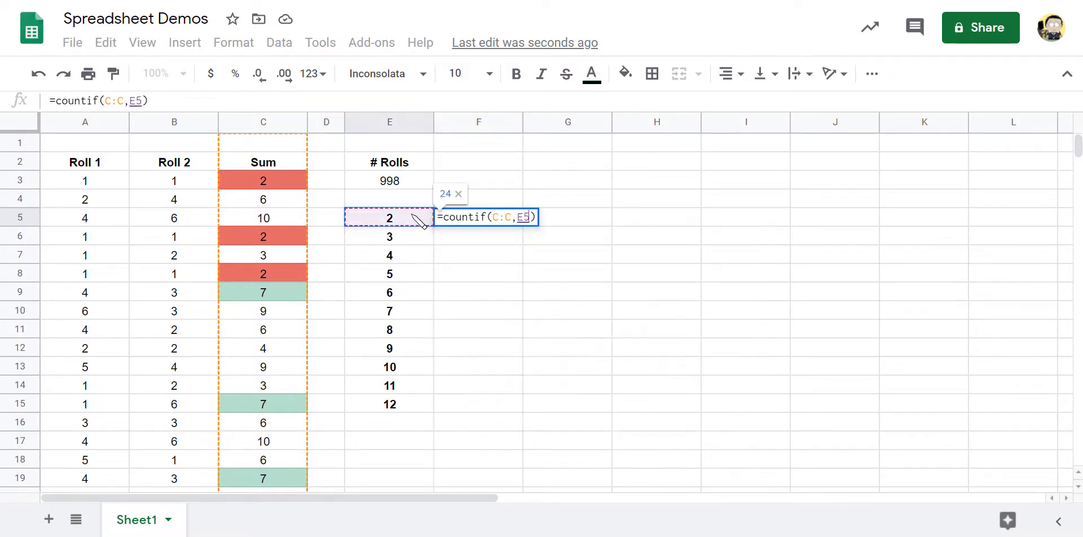
pyautogui.press('Return')
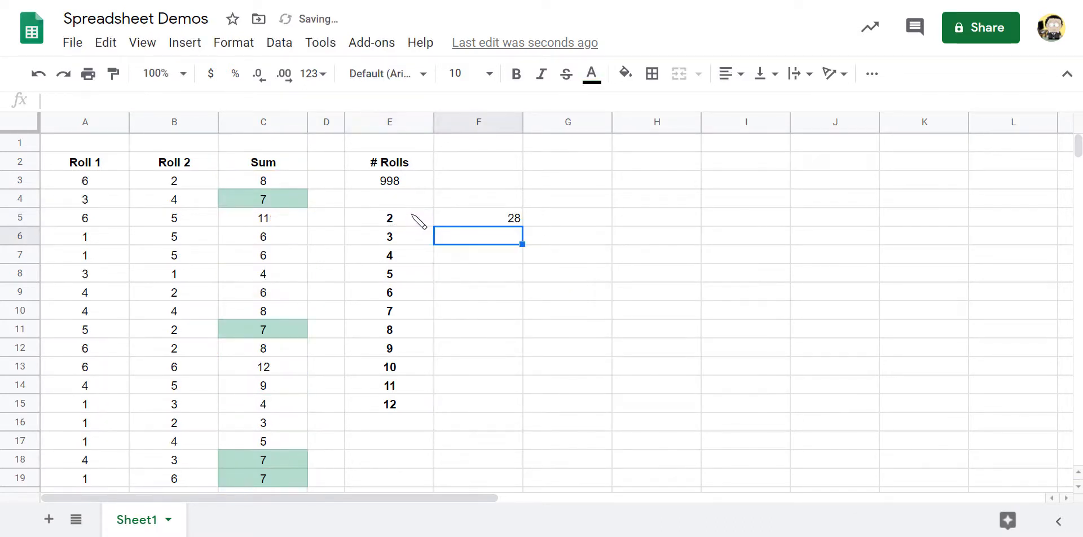
# Centre the contents of column F horizontally.
pyautogui.click(450, 220)
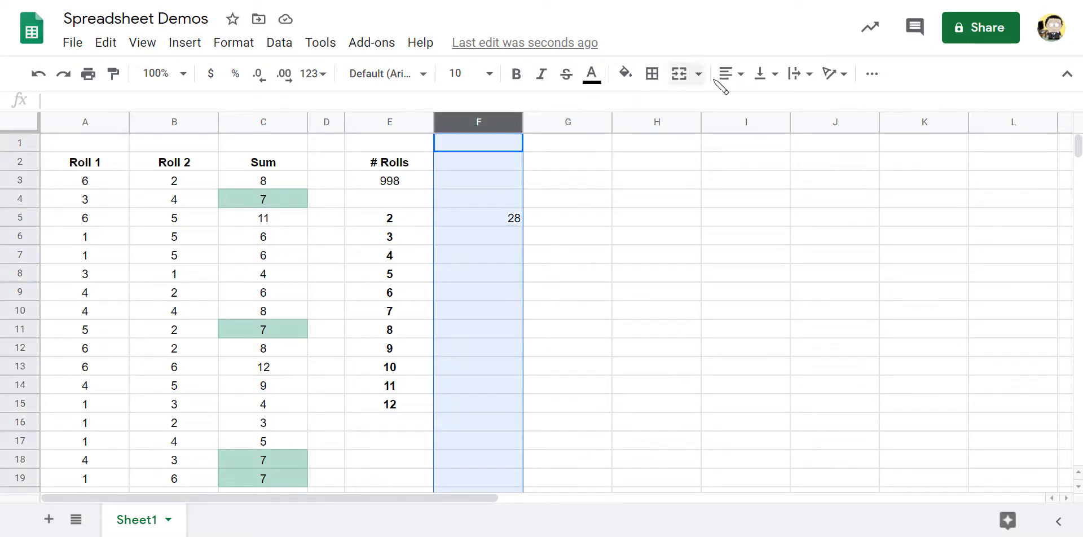
pyautogui.click(731, 73)
pyautogui.click(749, 103)
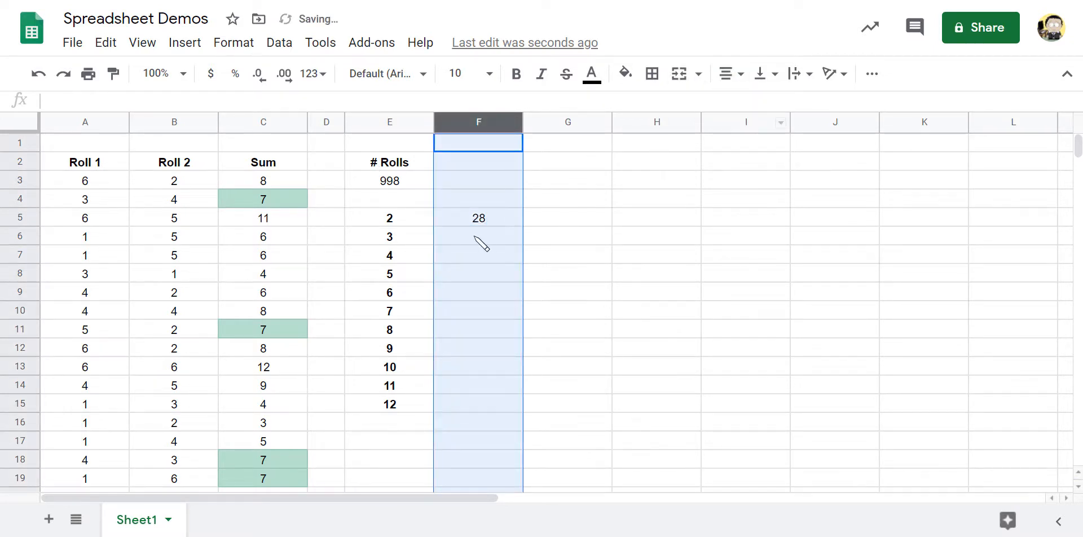
# Review the F5 formula and test its cell reference by changing E5 to 4 and restoring it to 2.
pyautogui.click(504, 222)
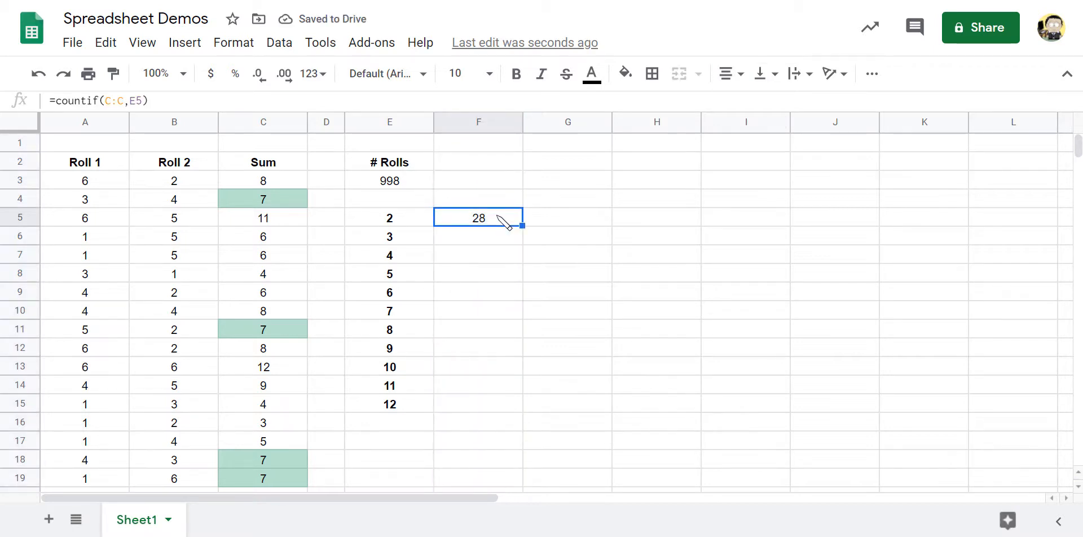
pyautogui.doubleClick(504, 222)
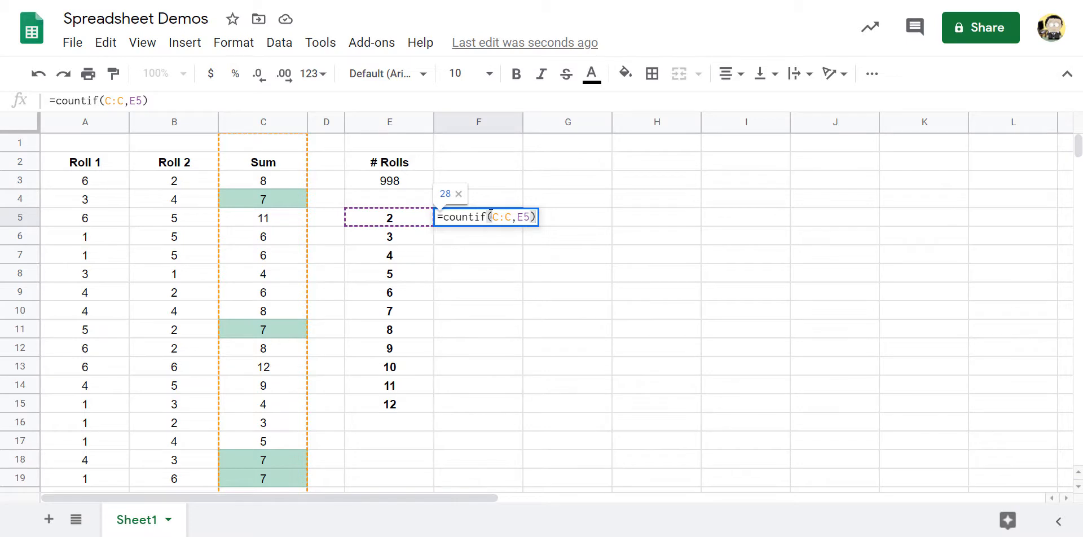
pyautogui.press('Return')
pyautogui.click(392, 220)
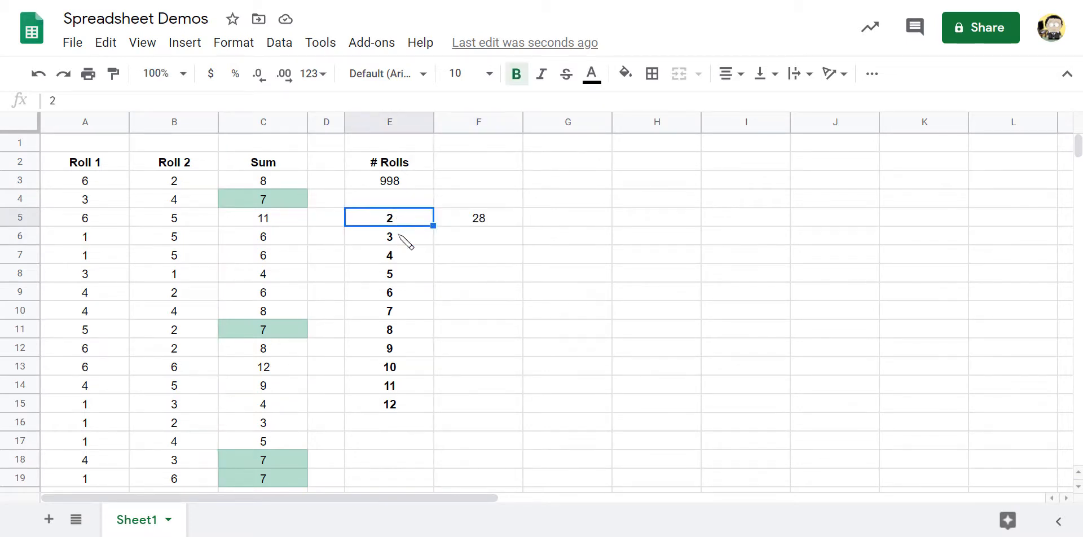
pyautogui.write('4')
pyautogui.press('Return')
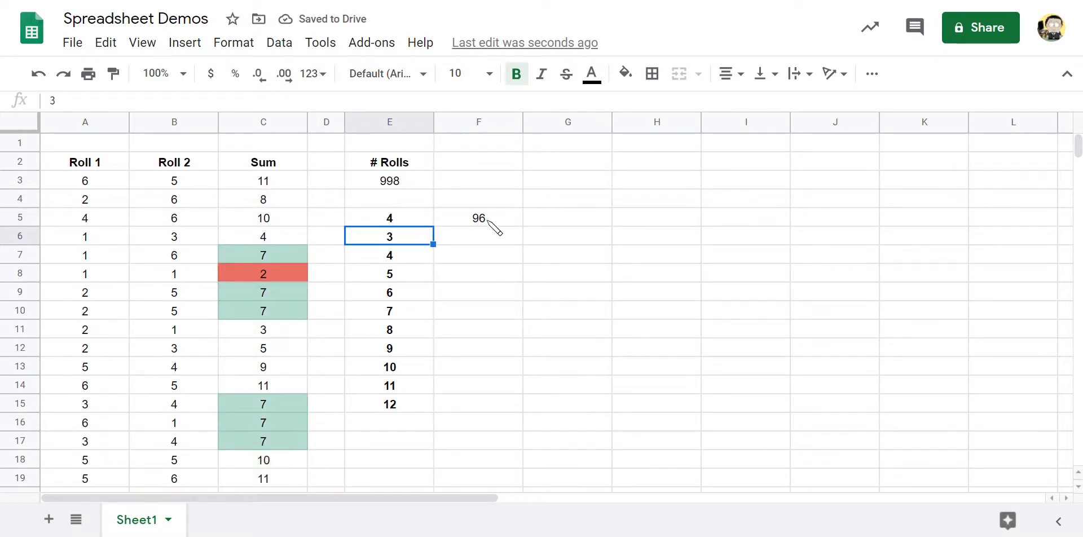
pyautogui.click(416, 221)
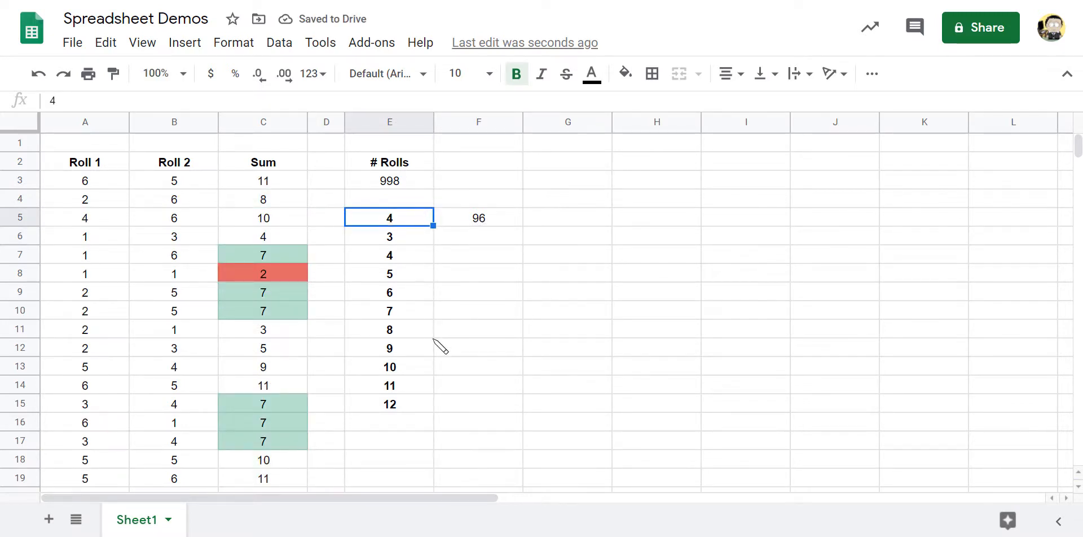
pyautogui.write('2')
# Fill the COUNTIF formula from F5 down to F15 and check the copied formula beside the sum 7.
pyautogui.click(497, 221)
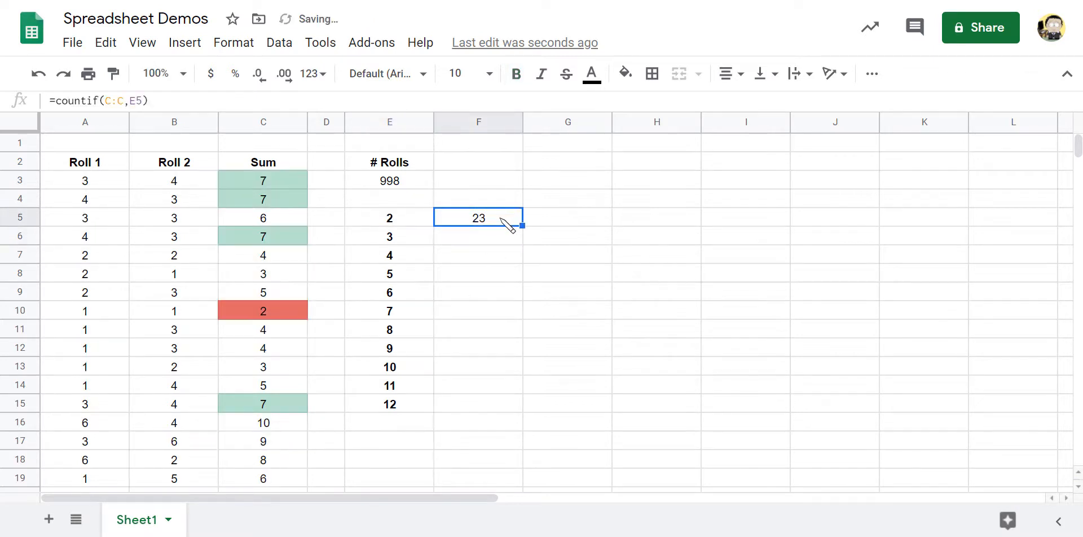
pyautogui.moveTo(522, 225); pyautogui.dragTo(521, 409)
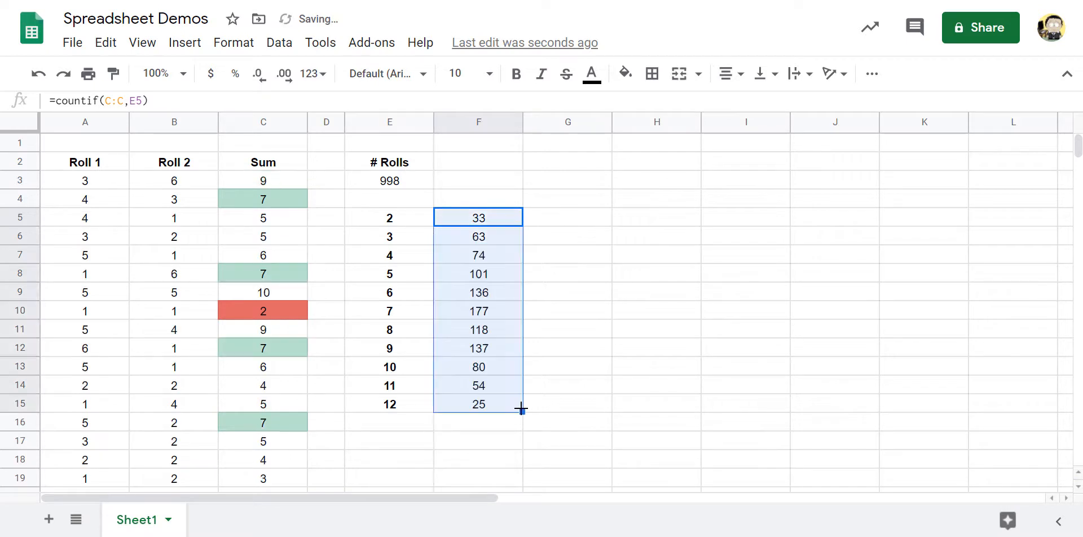
pyautogui.click(479, 315)
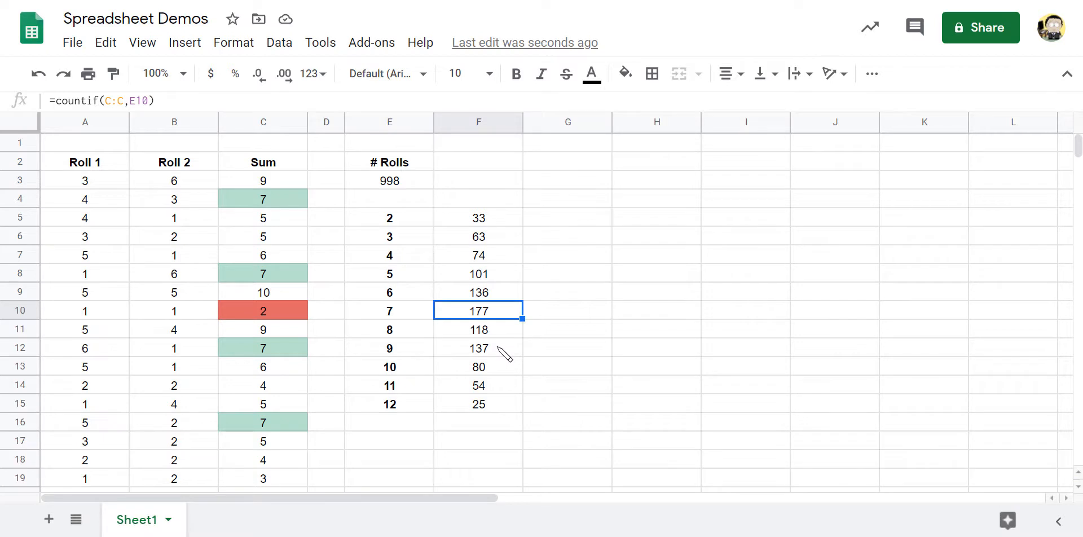
pyautogui.click(568, 336)
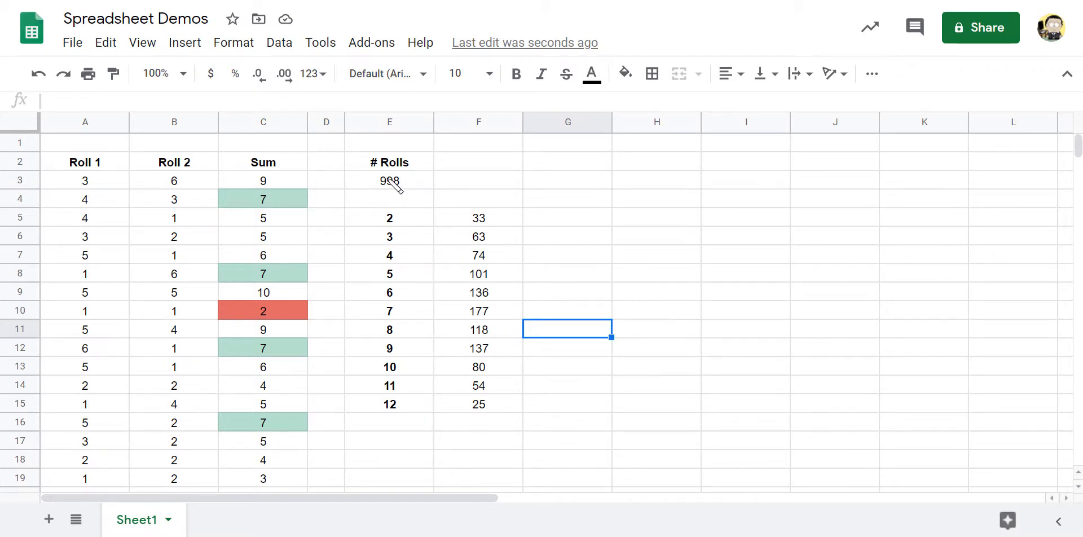
# Add the heading "% Prob." in G4 above the column next to the counts.
pyautogui.click(548, 203)
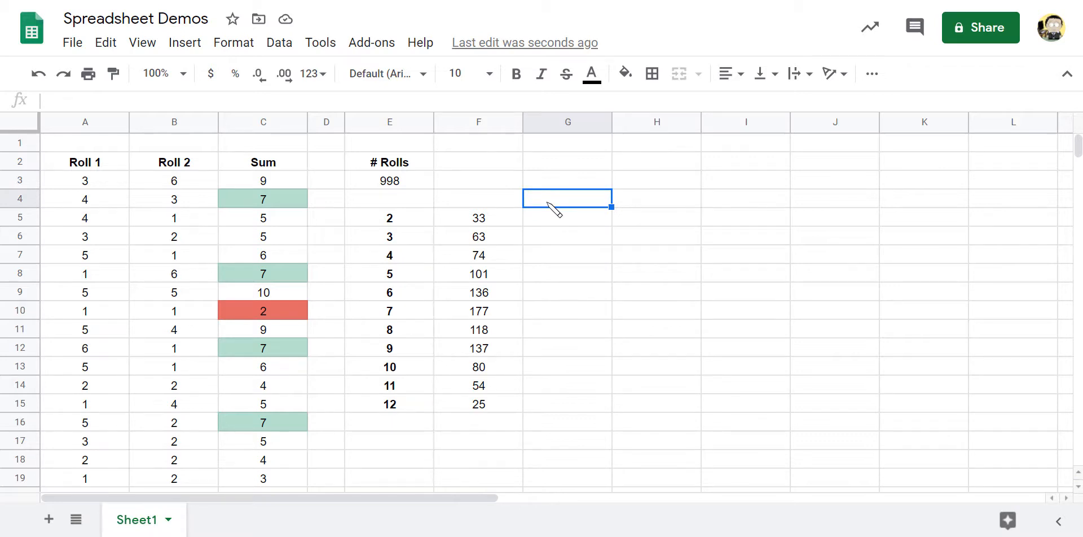
pyautogui.write('% Prob')
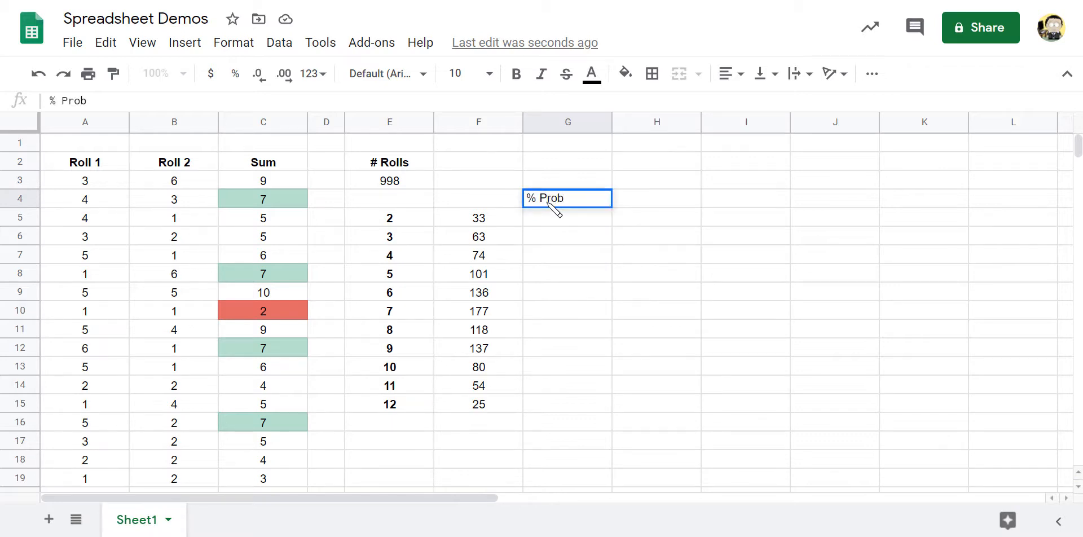
pyautogui.write('.')
pyautogui.press('Return')
# Enter the formula =F5/E3 in G5 to divide the first count by the total rolls, and dismiss the suggested autofill.
pyautogui.write('=')
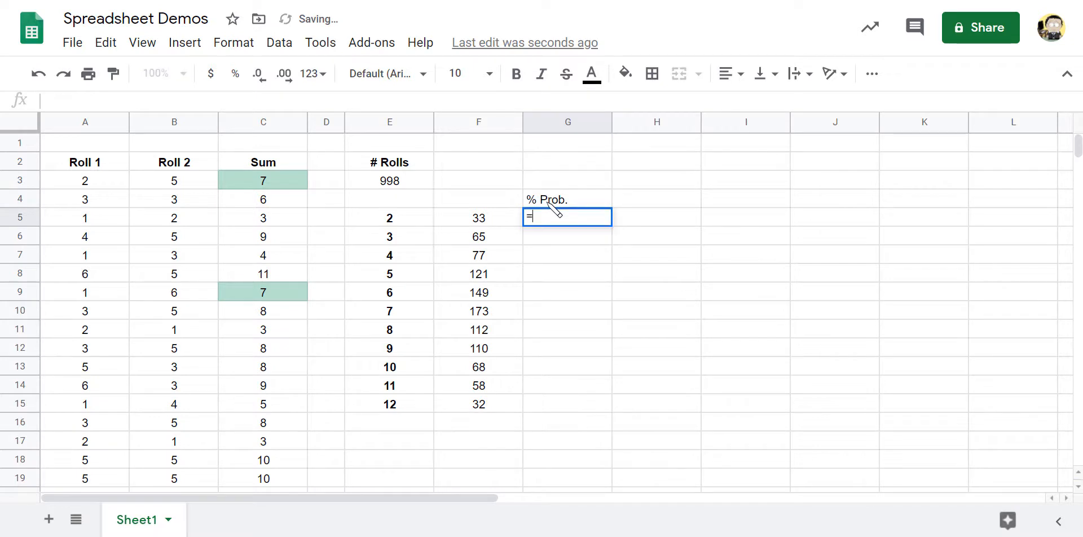
pyautogui.click(498, 221)
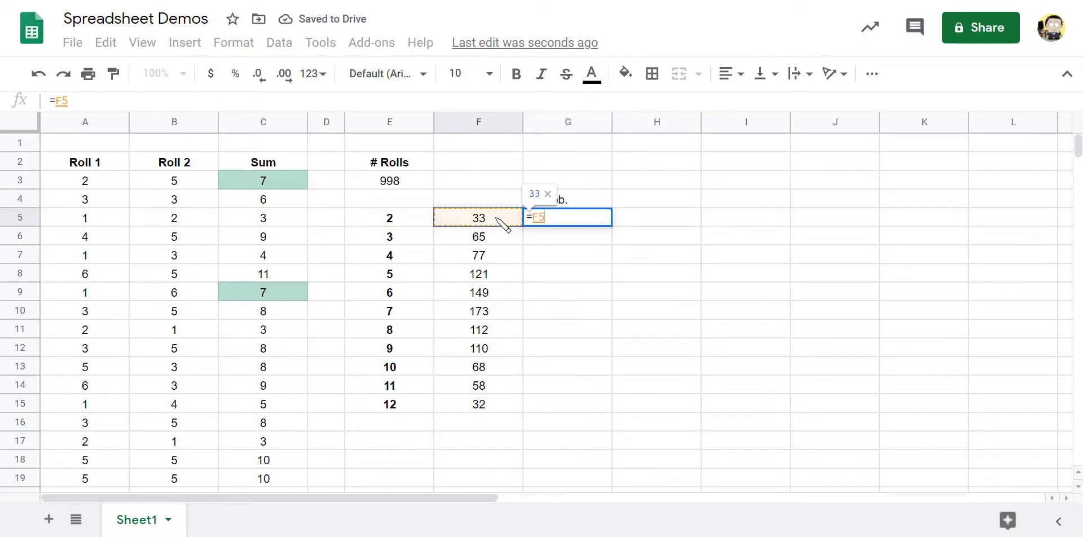
pyautogui.write('/')
pyautogui.click(419, 184)
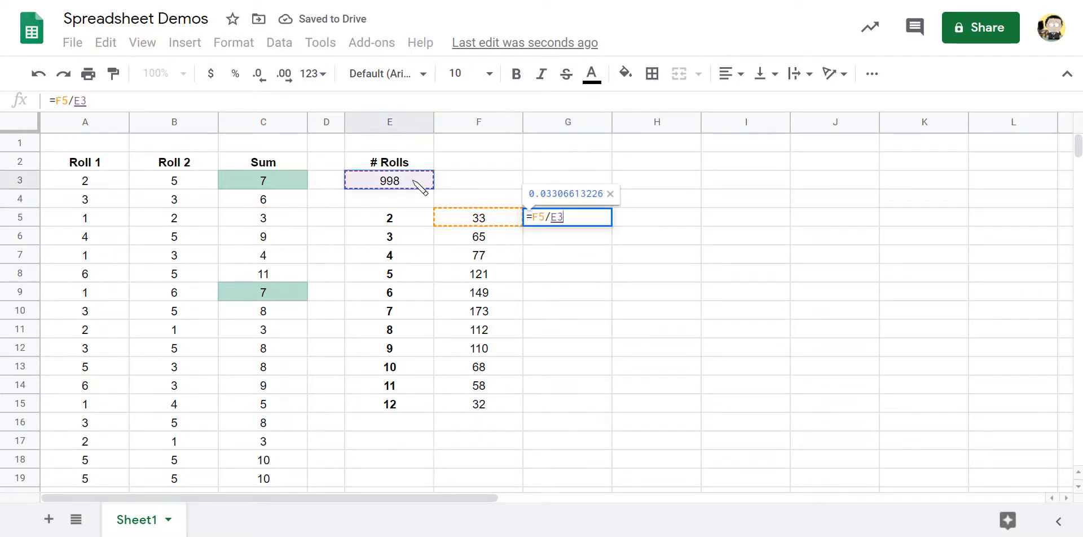
pyautogui.press('Return')
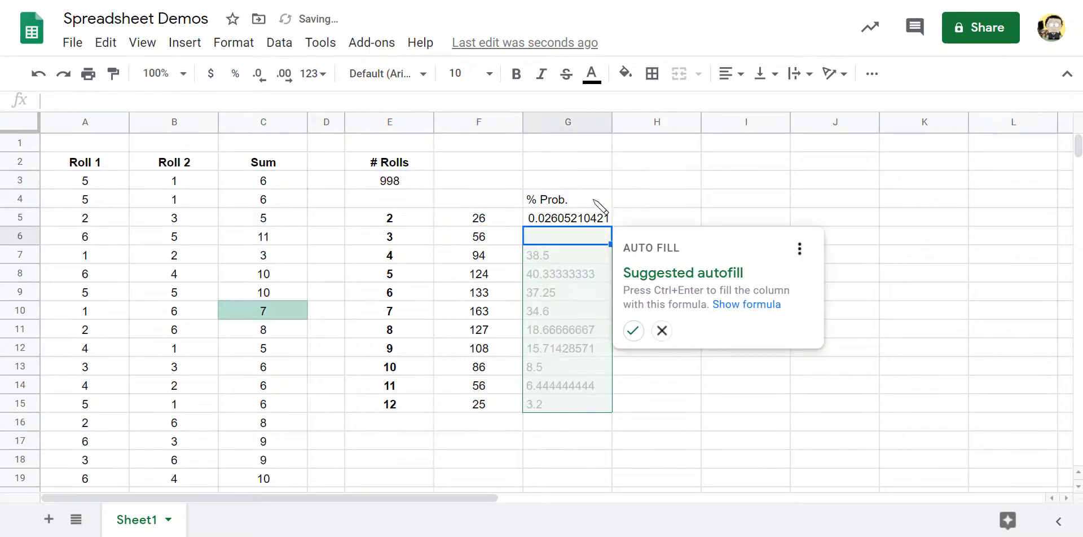
pyautogui.click(662, 330)
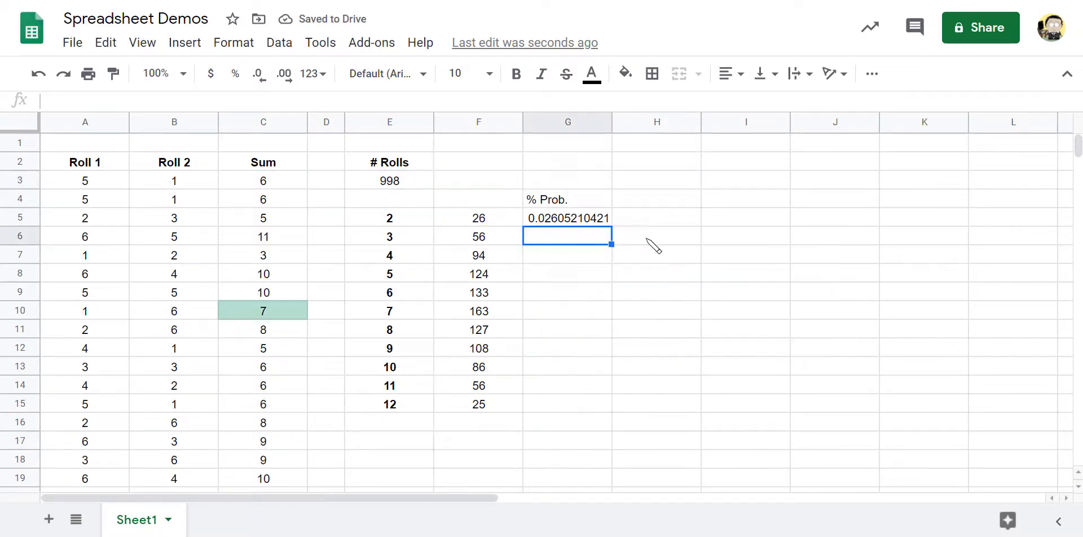
# Format G5 as a percentage with no decimal places.
pyautogui.click(568, 220)
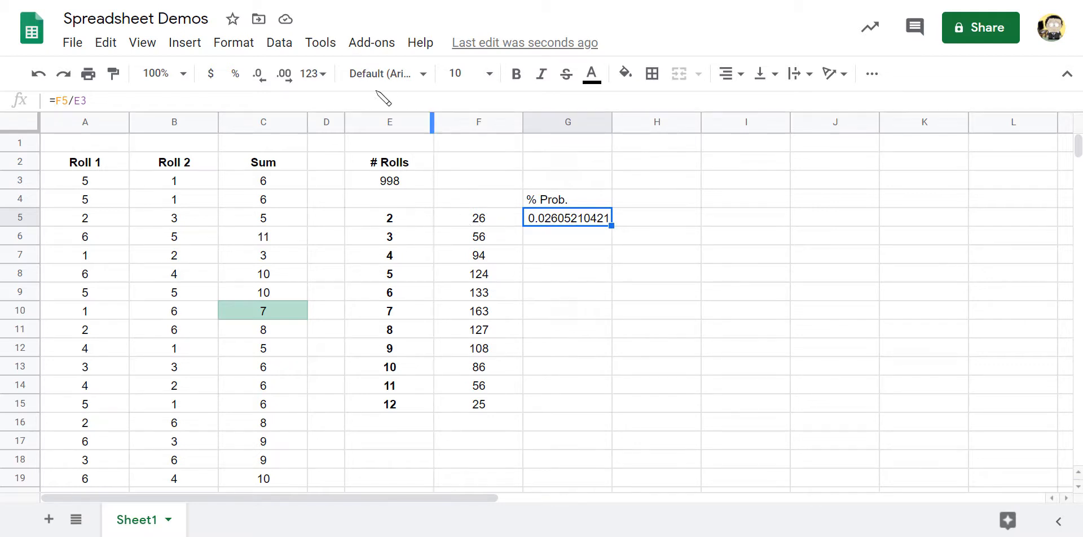
pyautogui.click(235, 74)
pyautogui.click(258, 74)
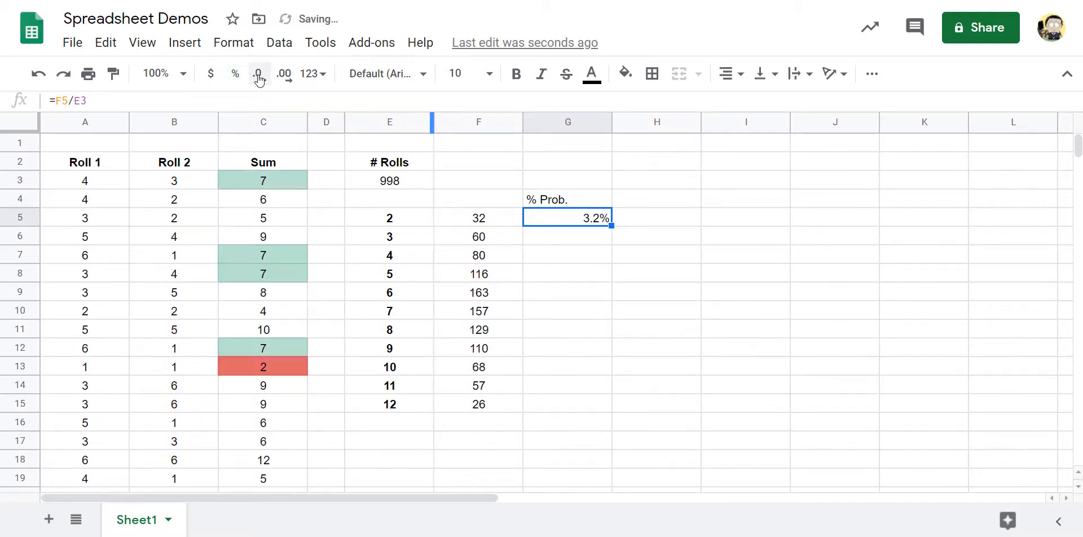
pyautogui.click(259, 74)
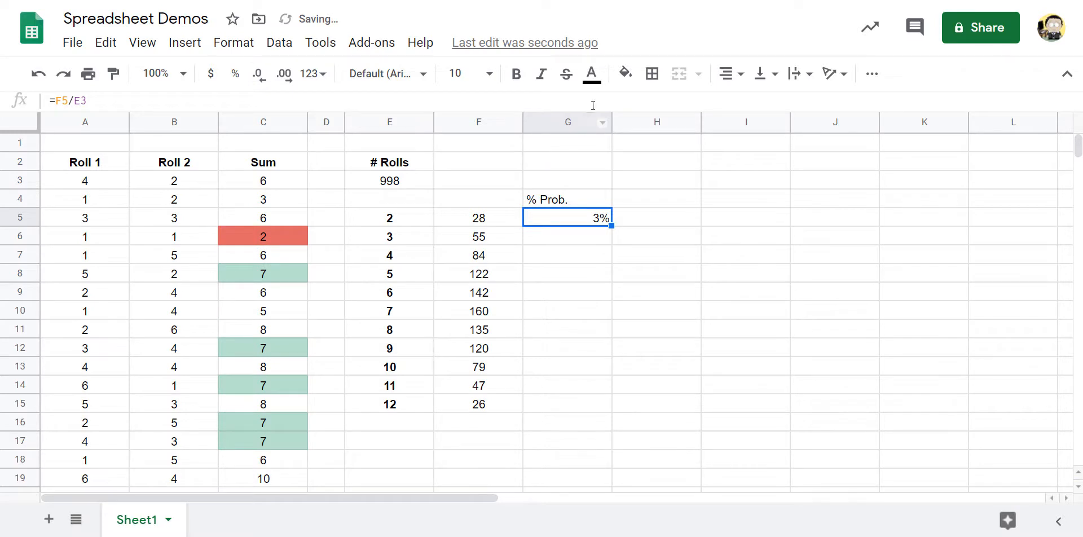
# Centre the contents of column G horizontally.
pyautogui.click(571, 125)
pyautogui.click(730, 73)
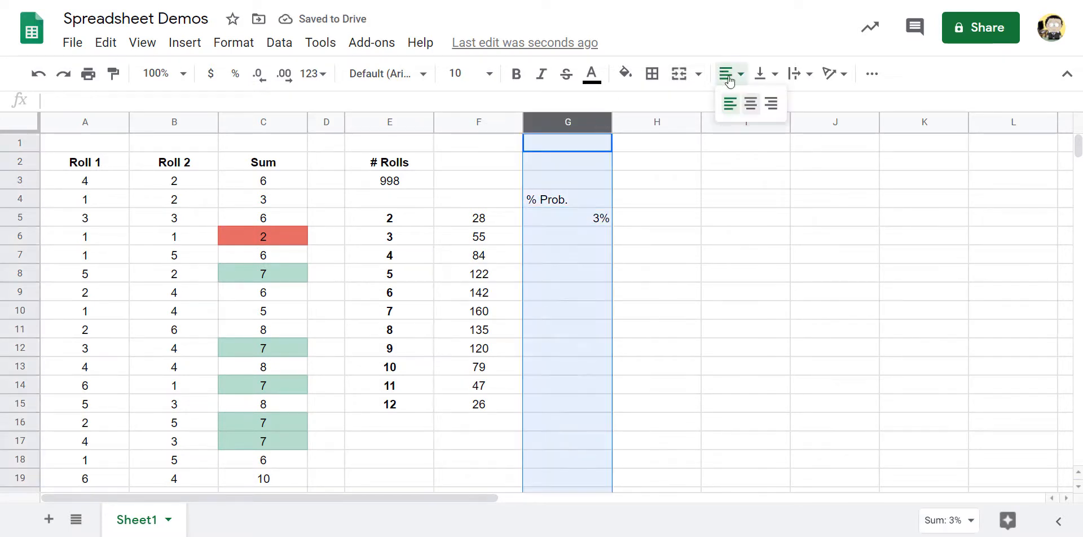
pyautogui.click(750, 105)
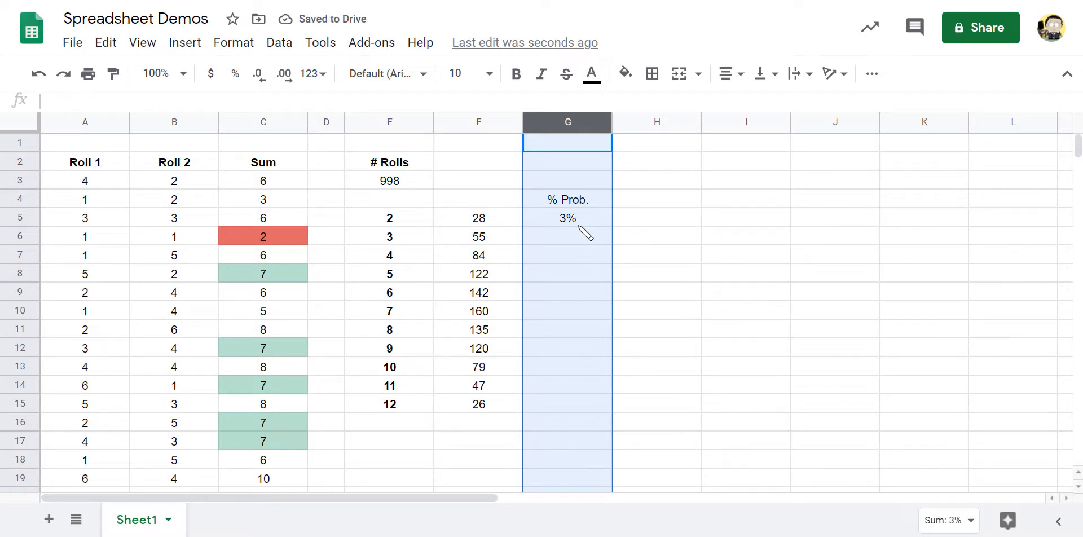
# Try to fill the probability formula from G5 down to G15 with its relative reference to E3.
pyautogui.click(591, 220)
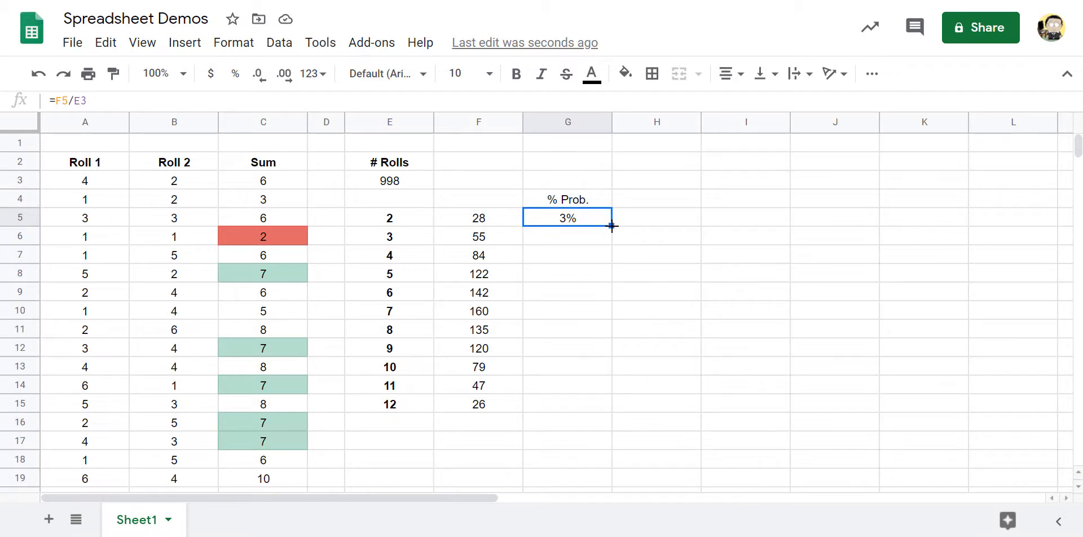
pyautogui.moveTo(611, 226); pyautogui.dragTo(615, 403)
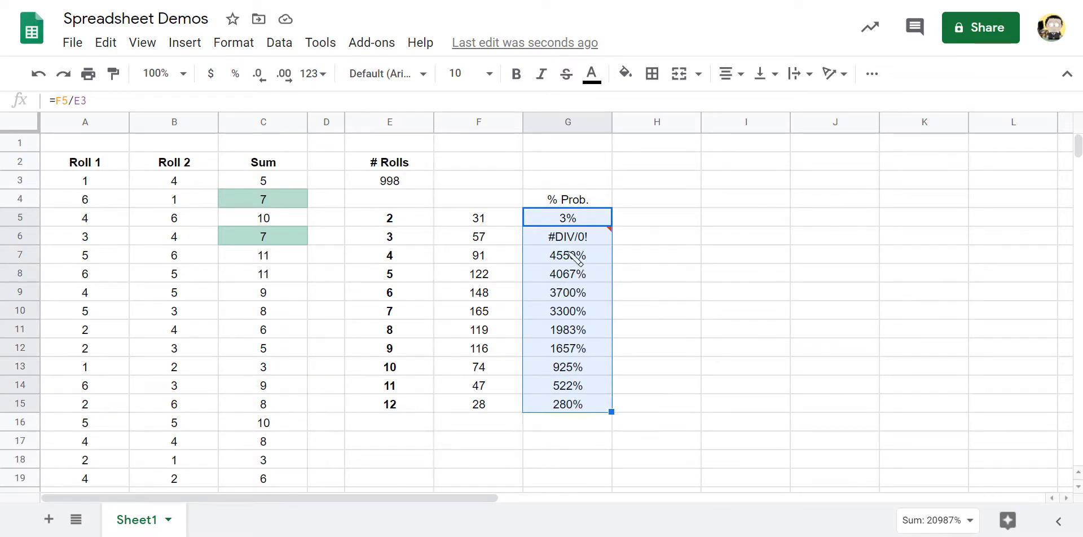
# Compare how the cell references shift in the copied formulas of columns F and G, checking G5, G6 and G7.
pyautogui.click(569, 220)
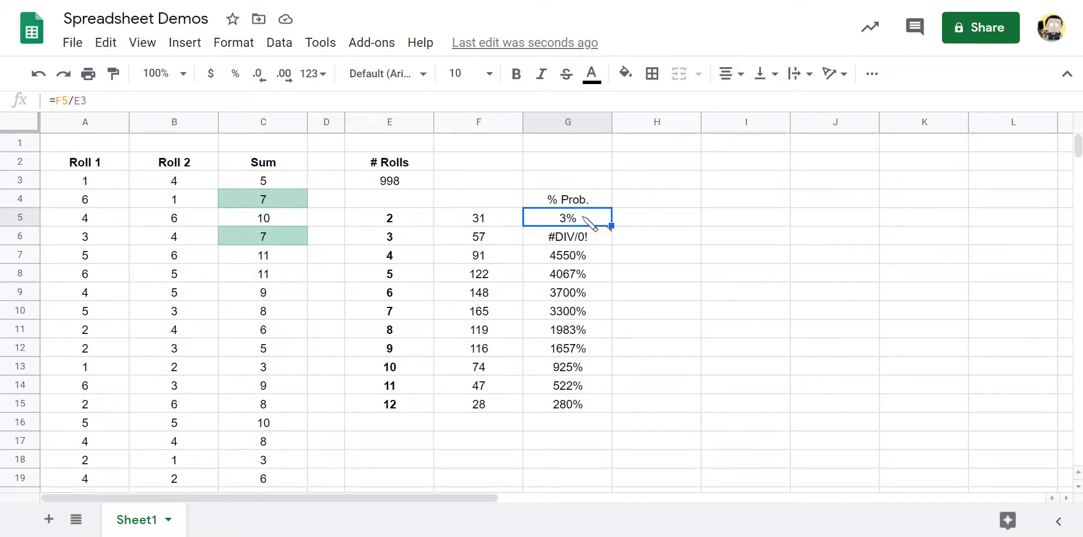
pyautogui.click(484, 221)
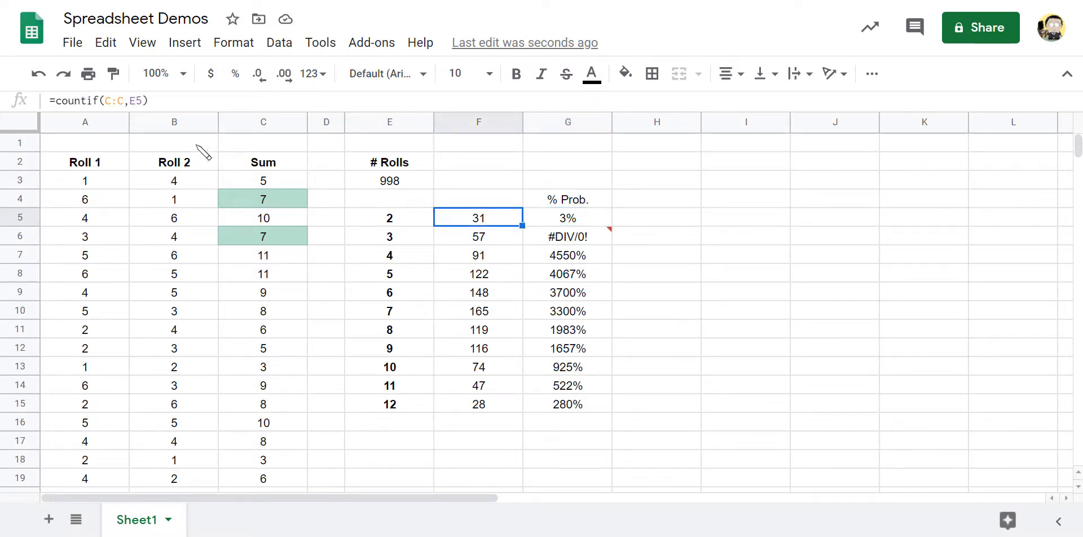
pyautogui.press('Down')
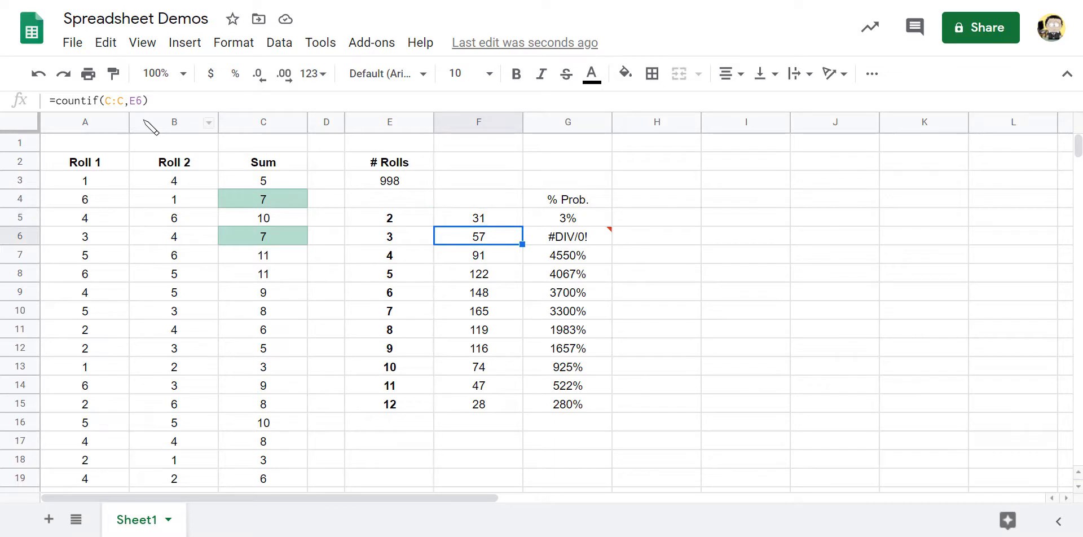
pyautogui.press('Down')
pyautogui.press('Down')
pyautogui.press('Down')
pyautogui.press('Down')
pyautogui.press('Down')
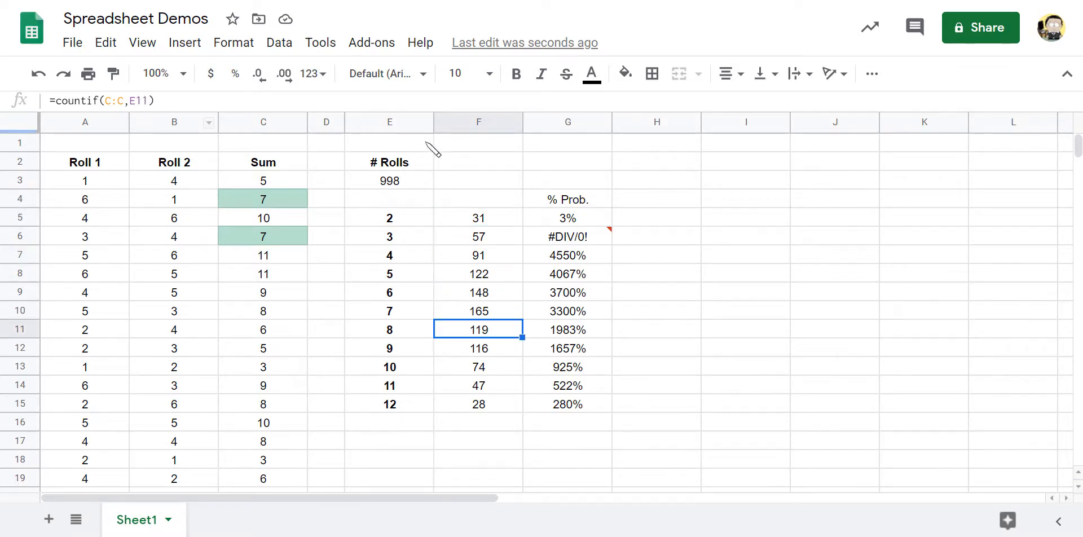
pyautogui.click(566, 222)
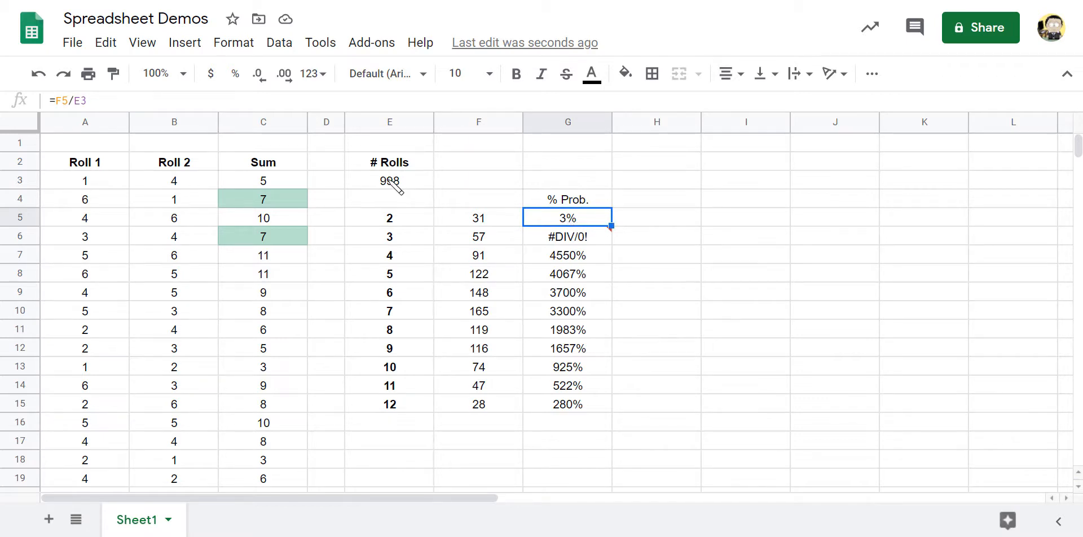
pyautogui.click(584, 240)
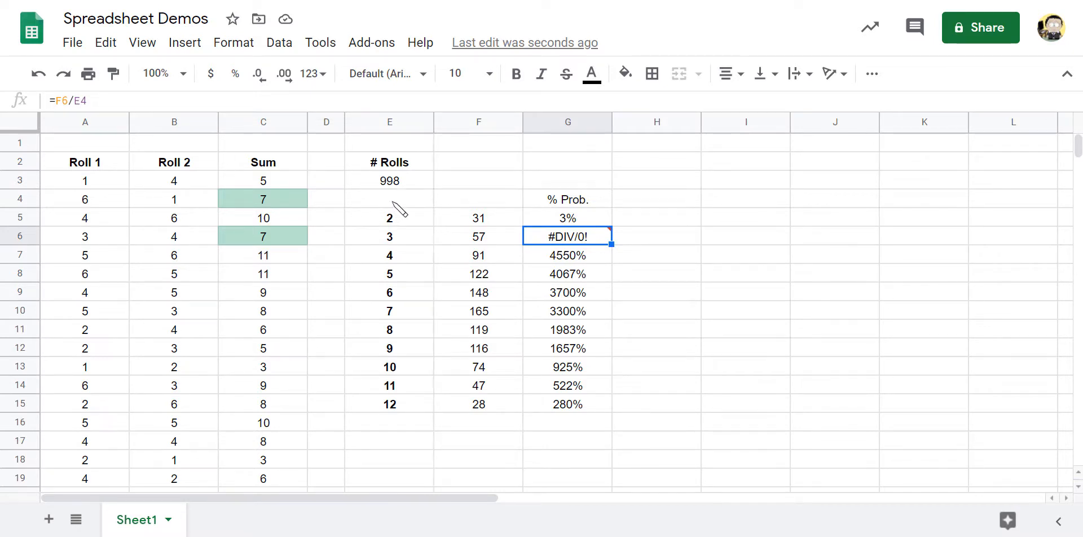
pyautogui.click(574, 256)
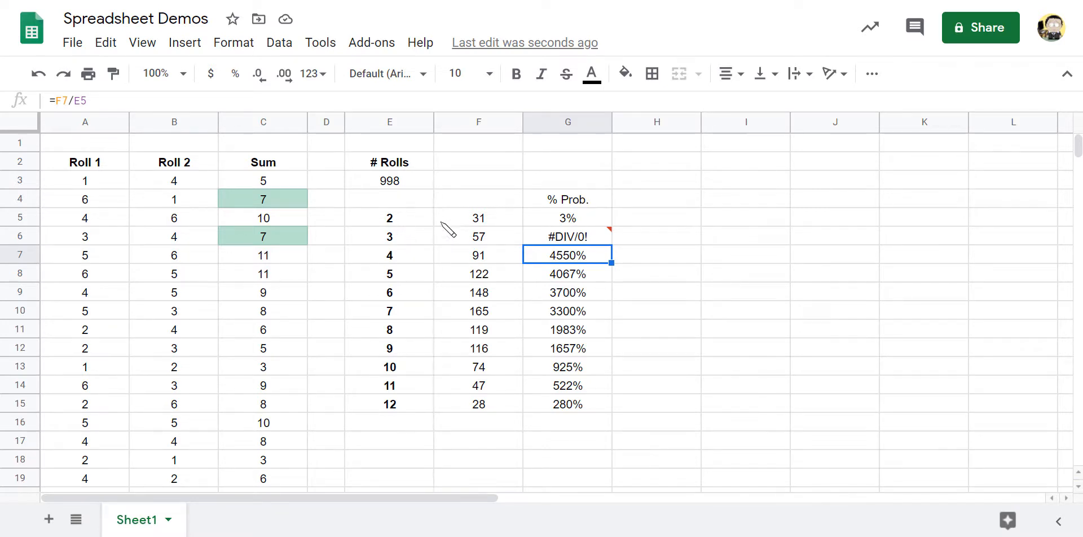
pyautogui.click(585, 223)
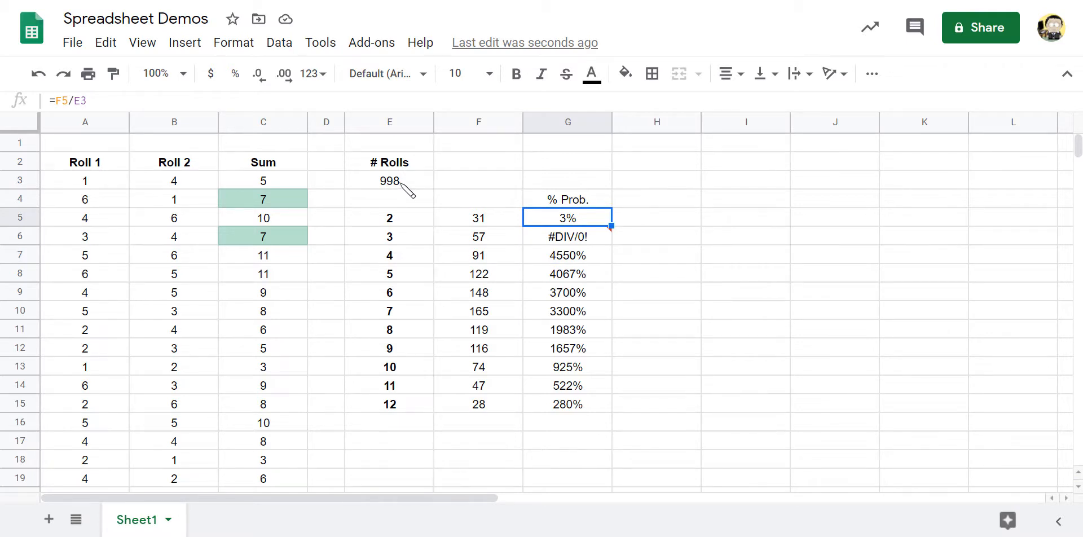
# Lock the total's row in the G5 formula as =F5/E$3 and fill it down to G15.
pyautogui.click(82, 101)
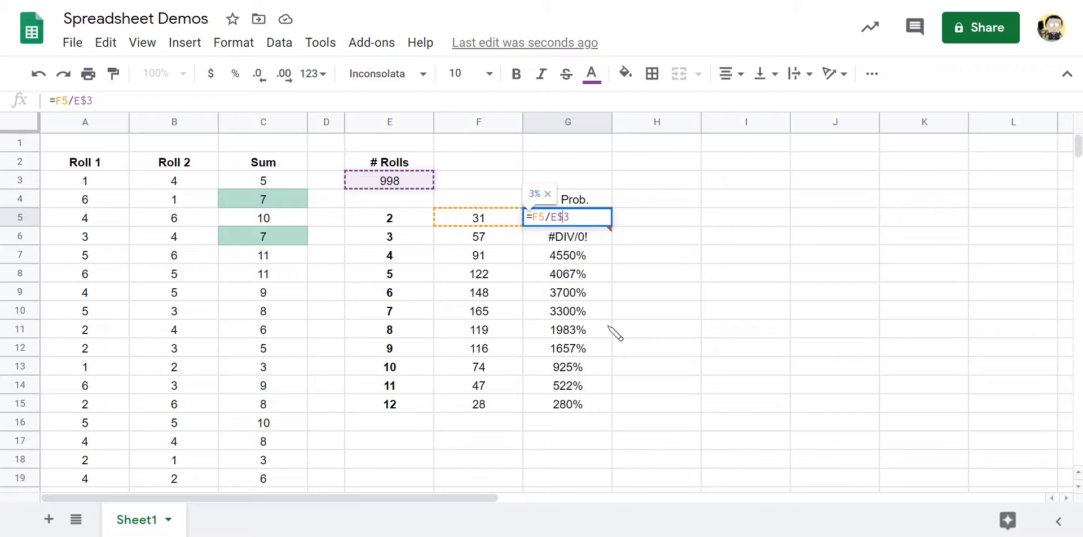
pyautogui.press('Return')
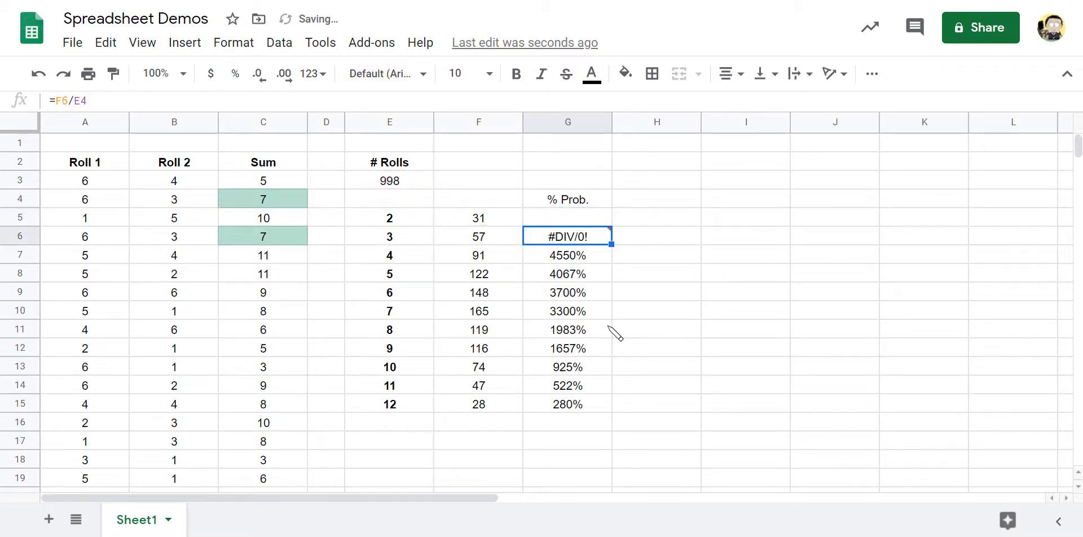
pyautogui.click(568, 220)
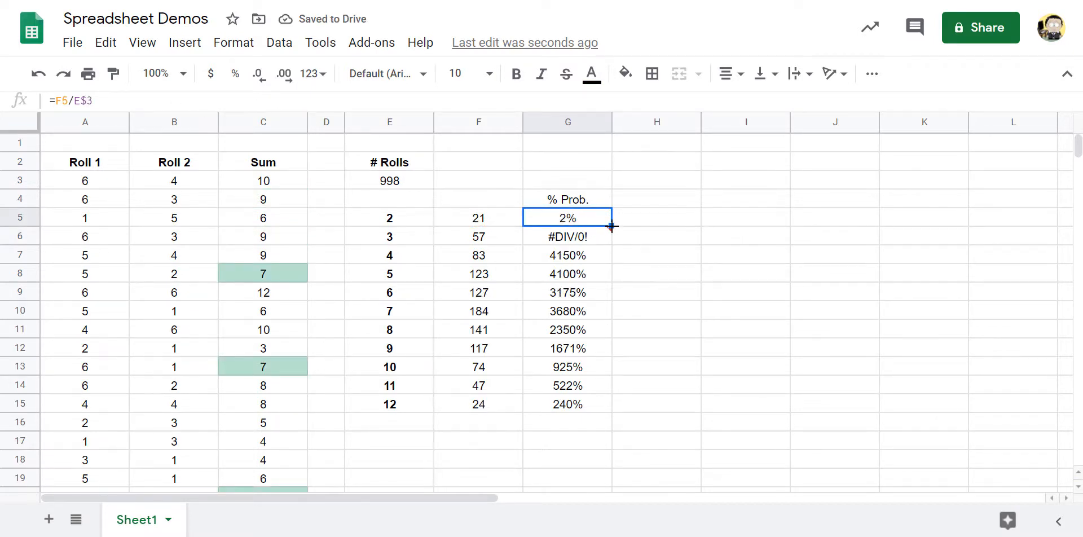
pyautogui.moveTo(612, 226); pyautogui.dragTo(604, 402)
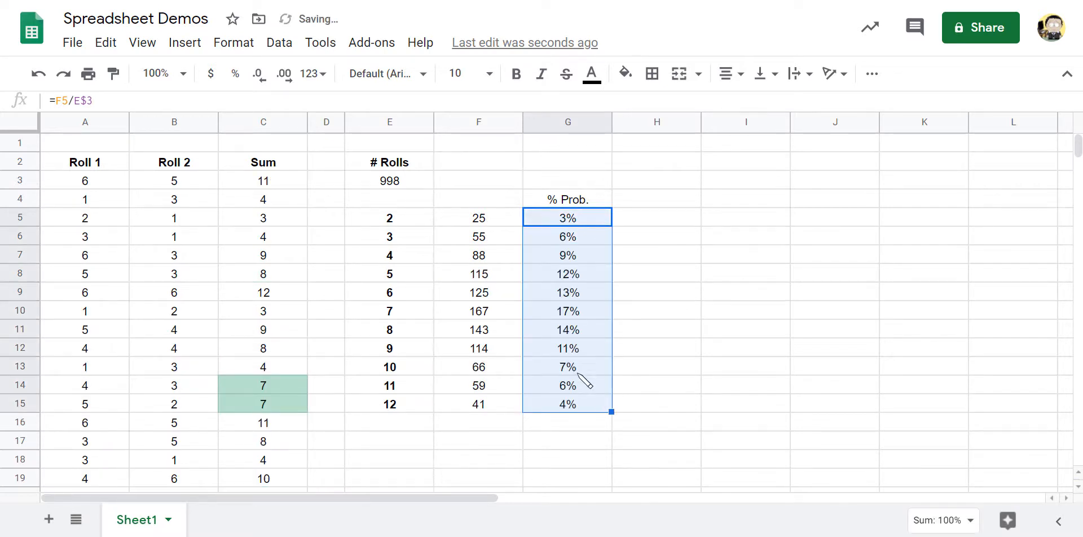
# Examine the references in the filled probability formulas from G5 down to G12 and back up.
pyautogui.click(571, 224)
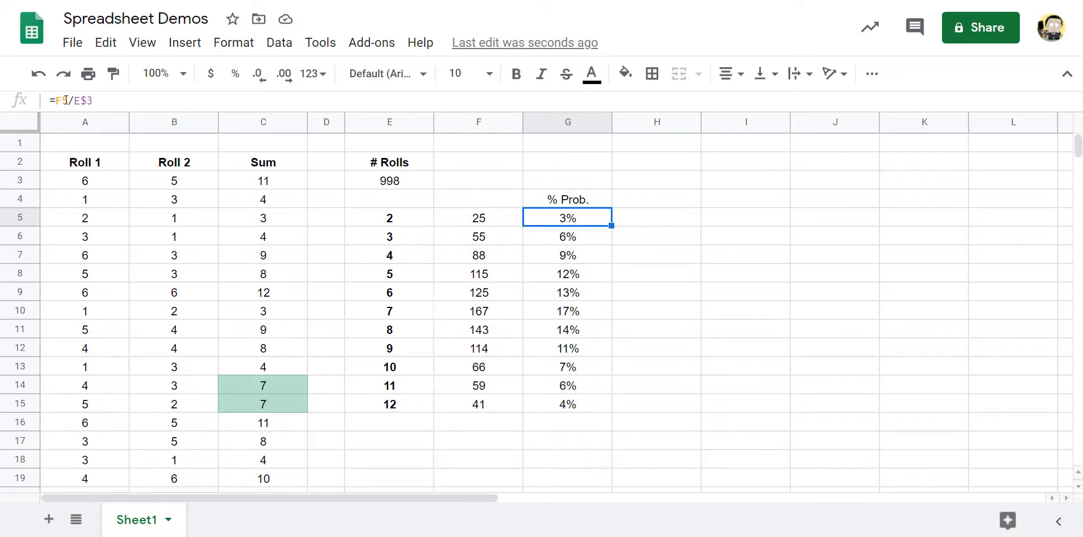
pyautogui.click(556, 242)
pyautogui.press('Down')
pyautogui.press('Down')
pyautogui.press('Down')
pyautogui.press('Down')
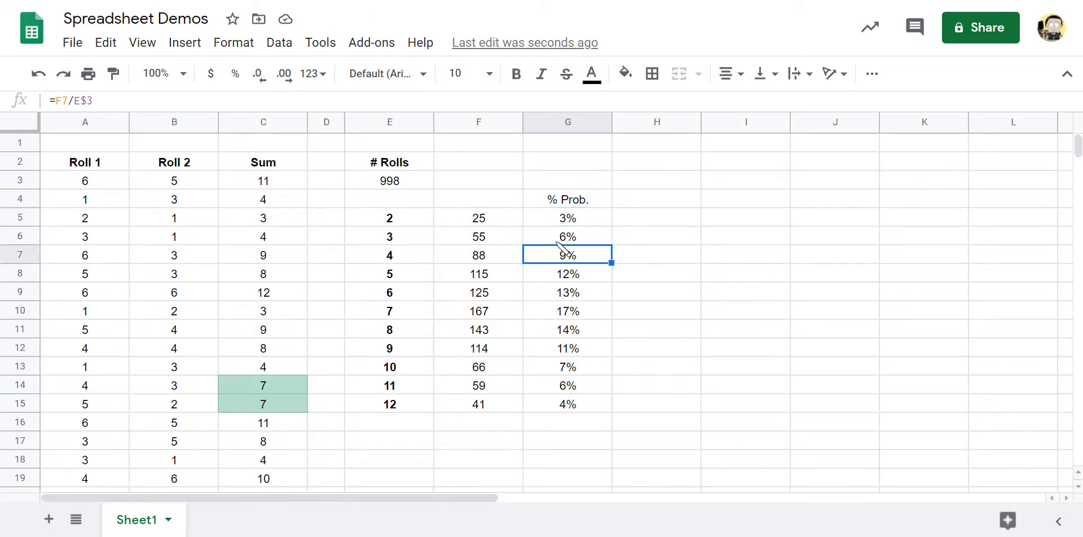
pyautogui.press('Down')
pyautogui.press('Down')
pyautogui.press('Down')
pyautogui.press('Down')
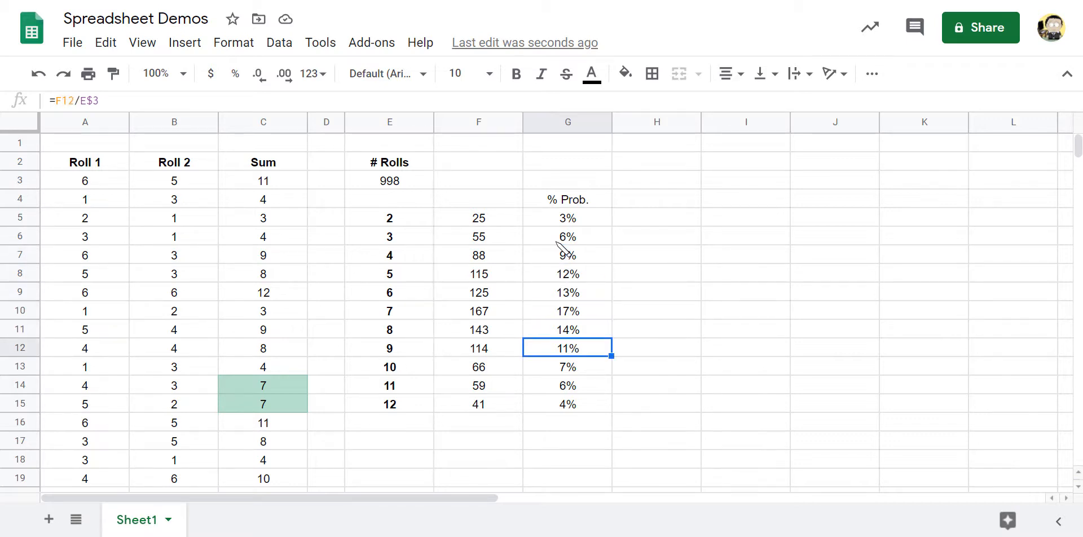
pyautogui.press('Up')
pyautogui.press('Up')
pyautogui.press('Up')
pyautogui.press('Up')
pyautogui.press('Up')
pyautogui.press('Up')
pyautogui.press('Up')
pyautogui.press('Up')
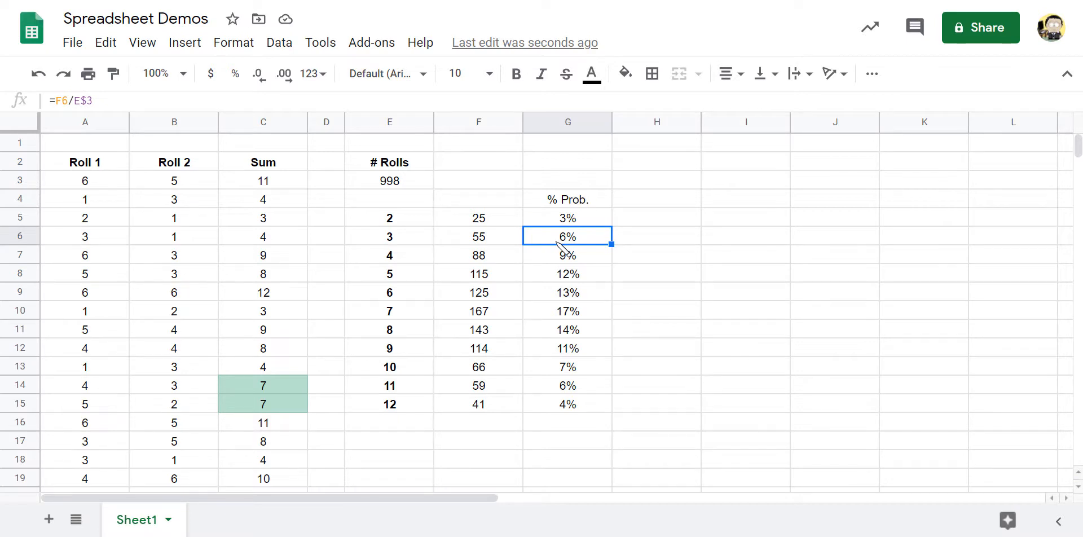
pyautogui.press('Up')
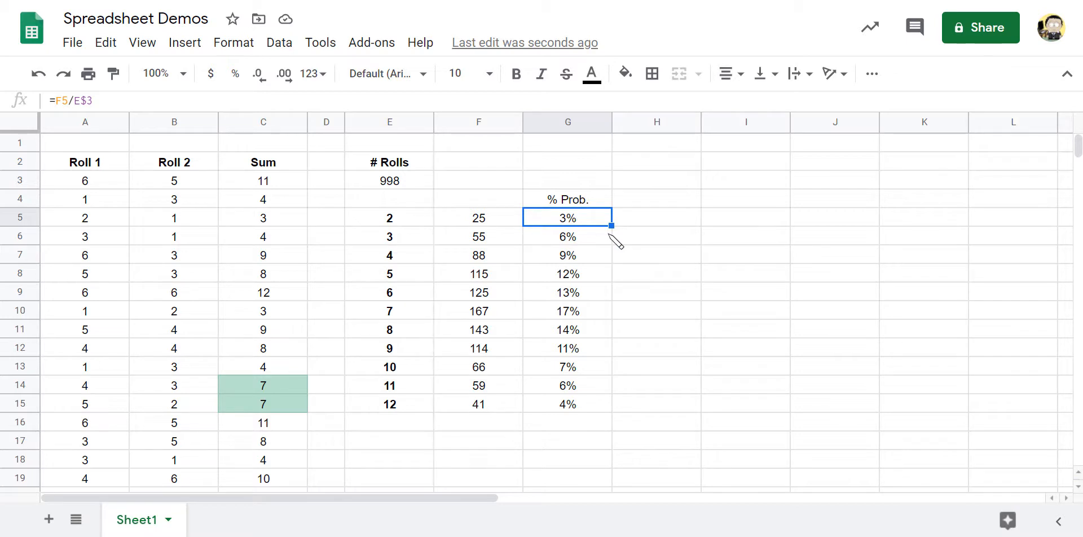
# Recalculate the random rolls repeatedly from the empty cell H4 and compare the probabilities, especially for the sum 7.
pyautogui.click(398, 311)
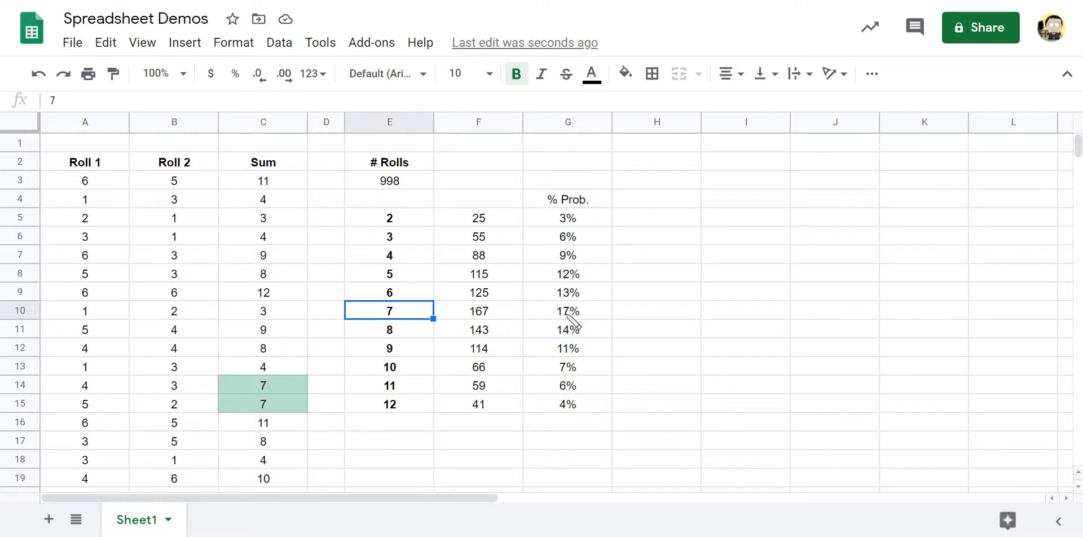
pyautogui.click(688, 200)
pyautogui.press('Delete')
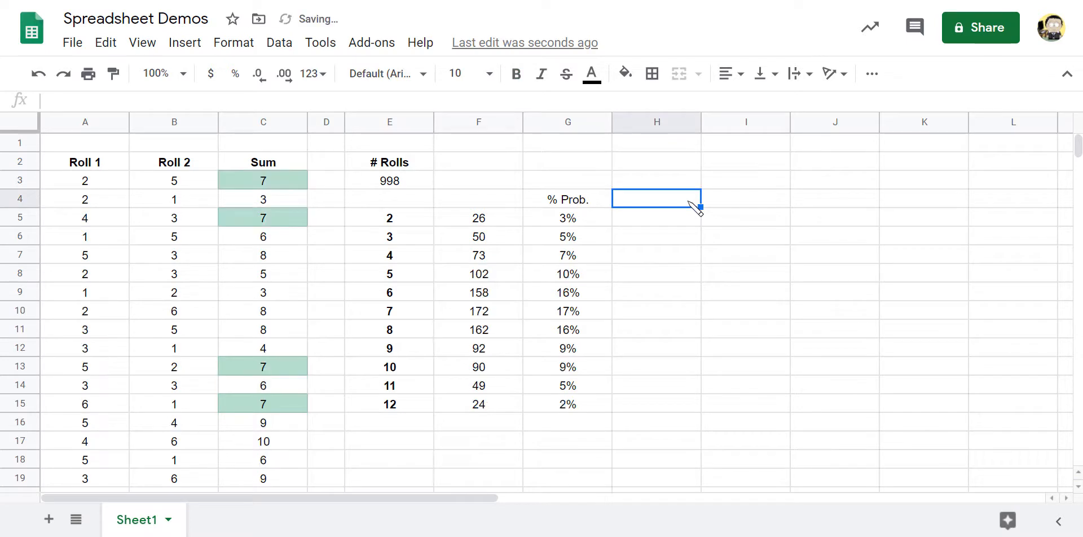
pyautogui.press('Delete')
pyautogui.press('Delete')
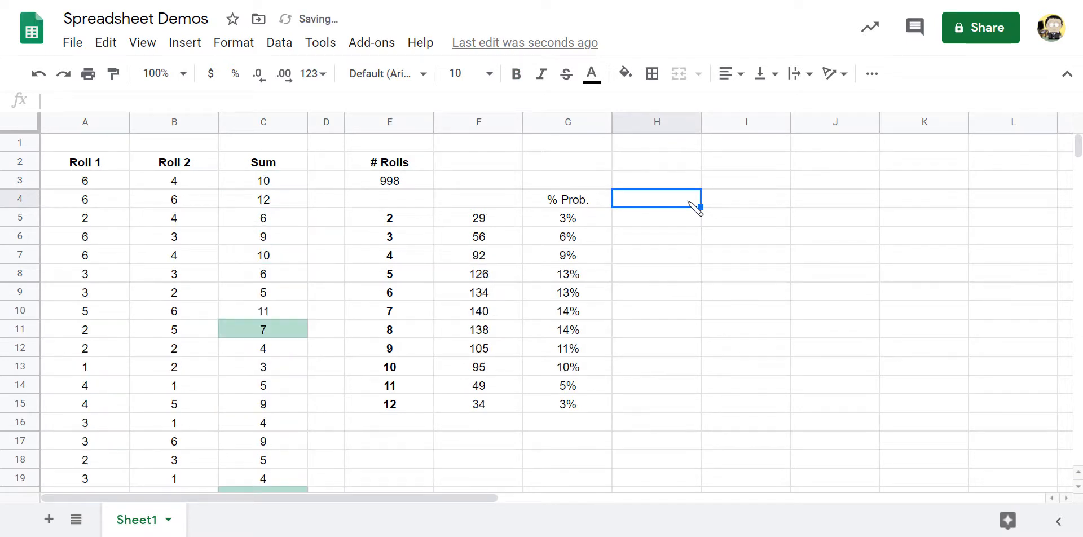
pyautogui.press('Delete')
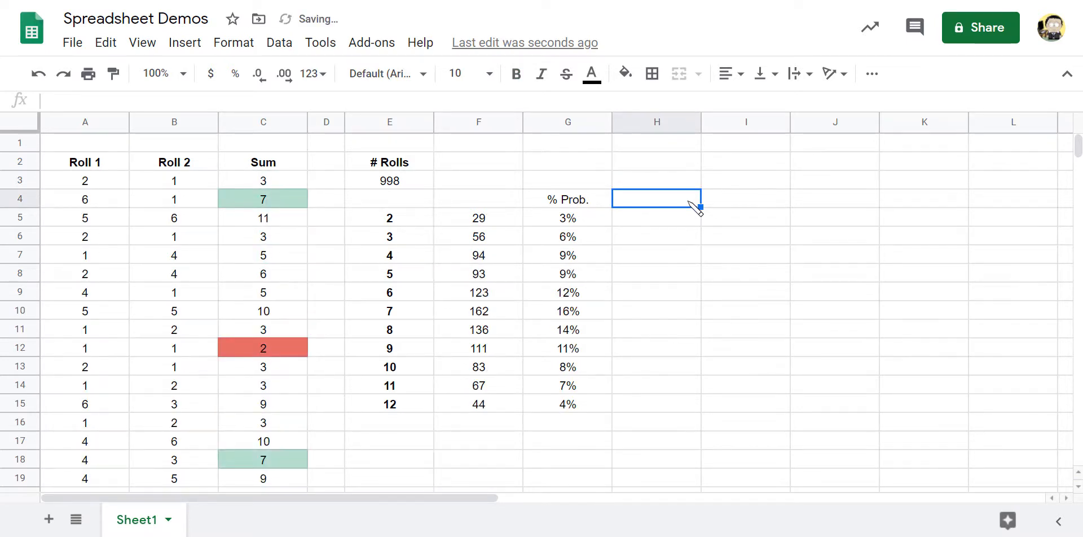
pyautogui.press('Delete')
pyautogui.press('Delete')
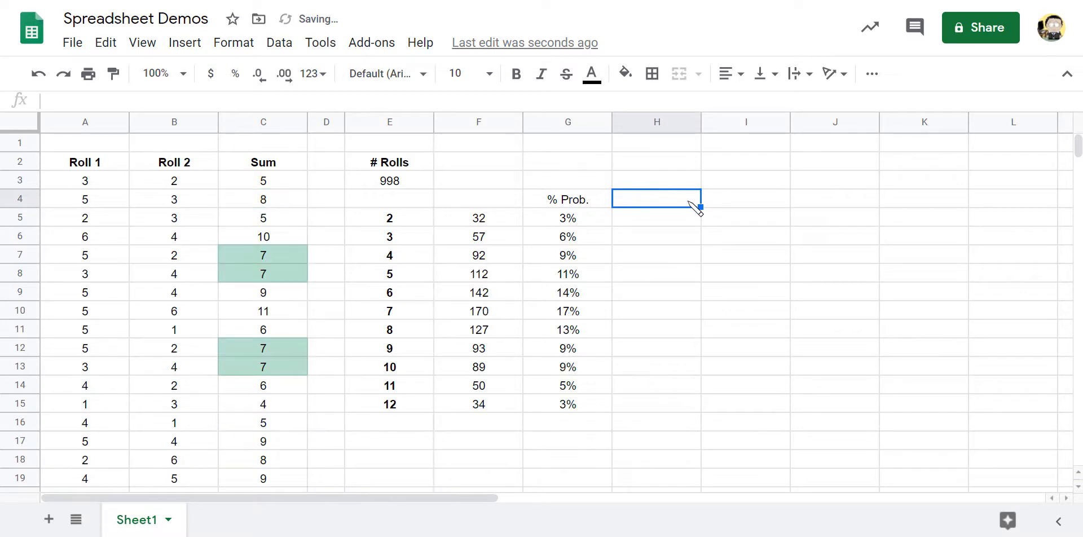
pyautogui.press('Delete')
pyautogui.press('Delete')
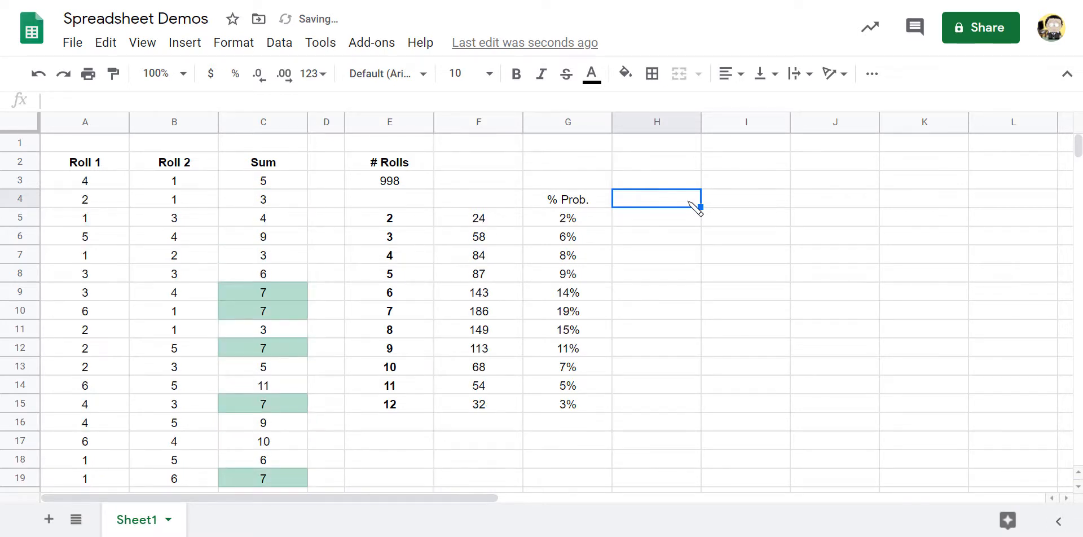
# Re-roll all the dice several more times and compare the counts and percentages for the sums 2 to 12 between rolls.
pyautogui.press('Delete')
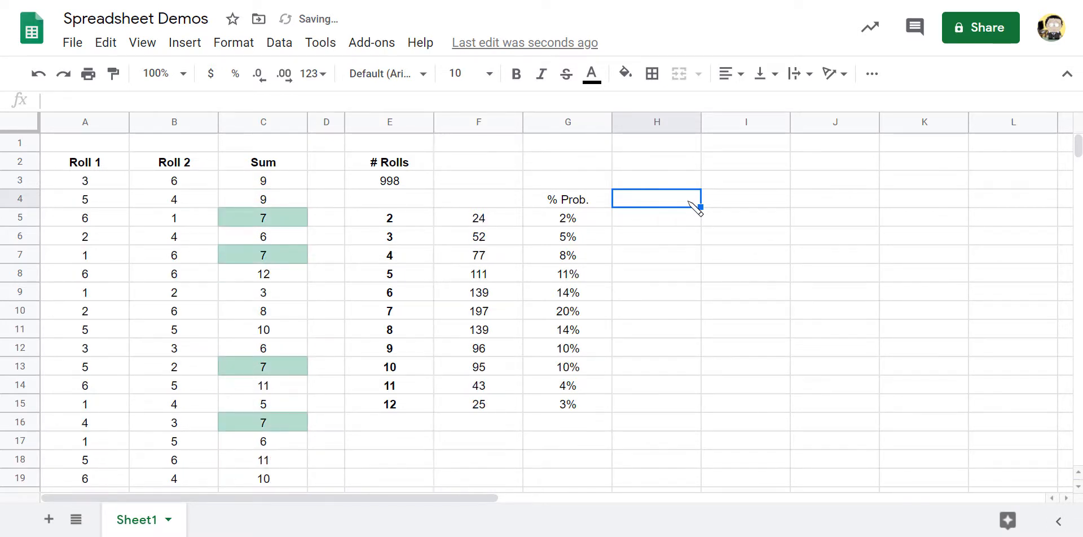
pyautogui.press('Delete')
pyautogui.press('Delete')
pyautogui.press('Delete')
pyautogui.press('Delete')
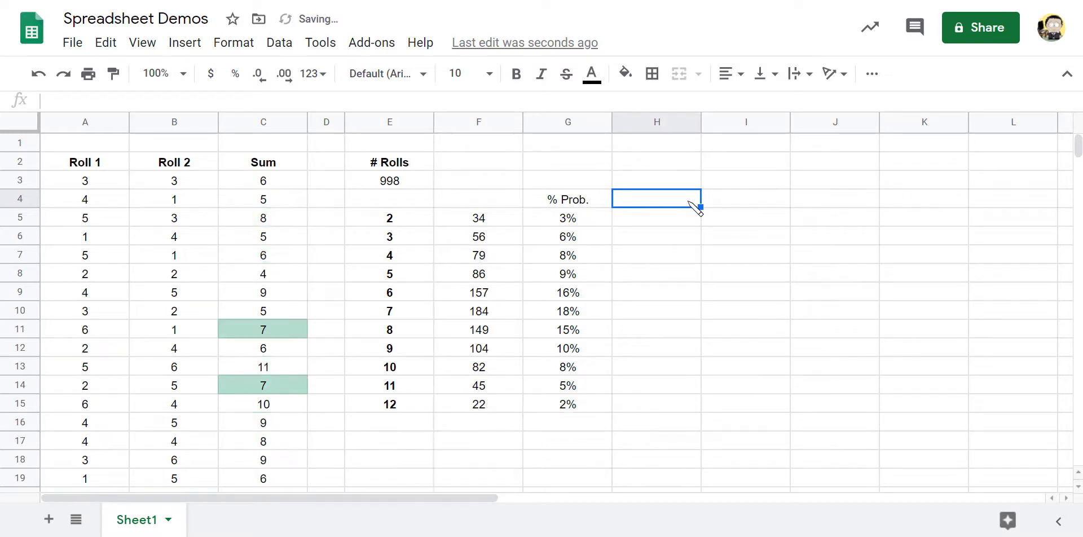
pyautogui.press('Delete')
pyautogui.press('Delete')
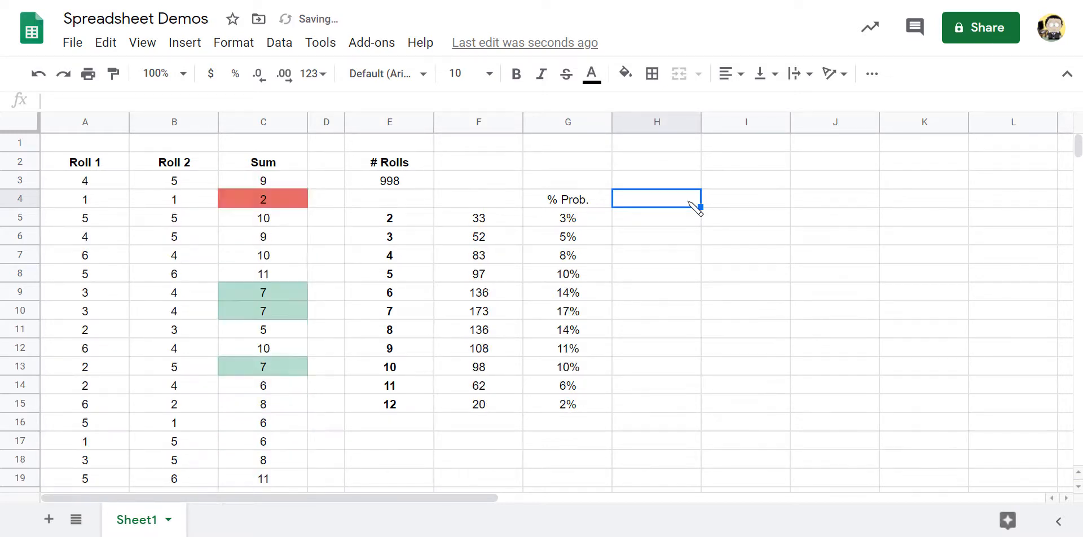
pyautogui.click(709, 385)
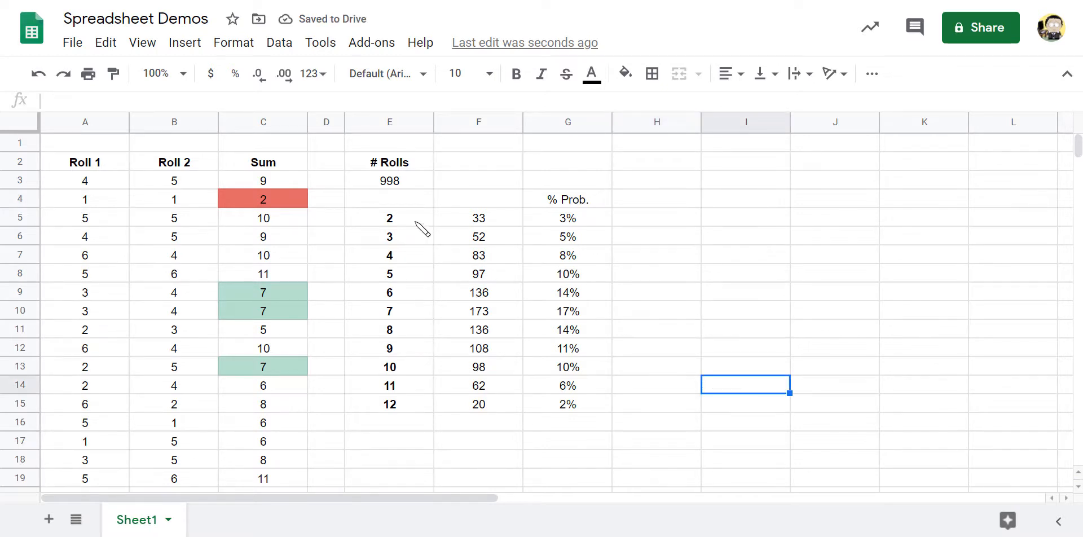
# Insert a chart of the dice sums and their counts from E5:F15 and set its type to column chart.
pyautogui.moveTo(420, 226); pyautogui.dragTo(477, 416)
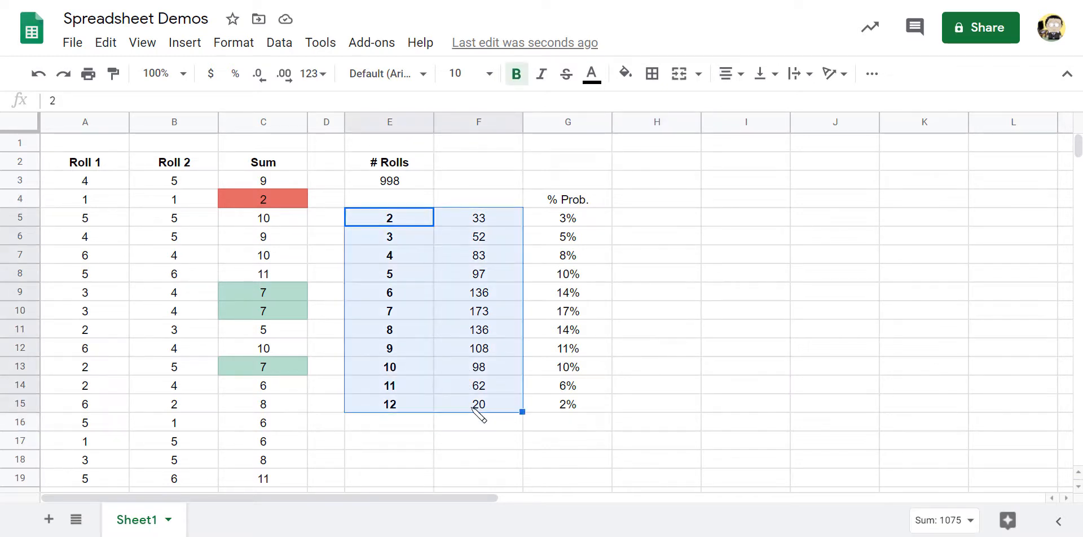
pyautogui.click(194, 46)
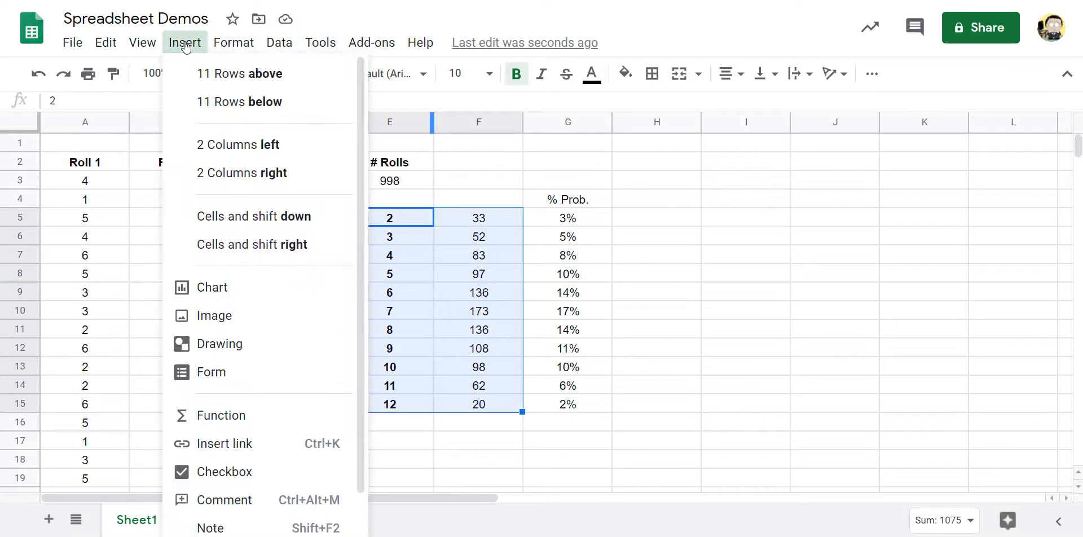
pyautogui.click(212, 292)
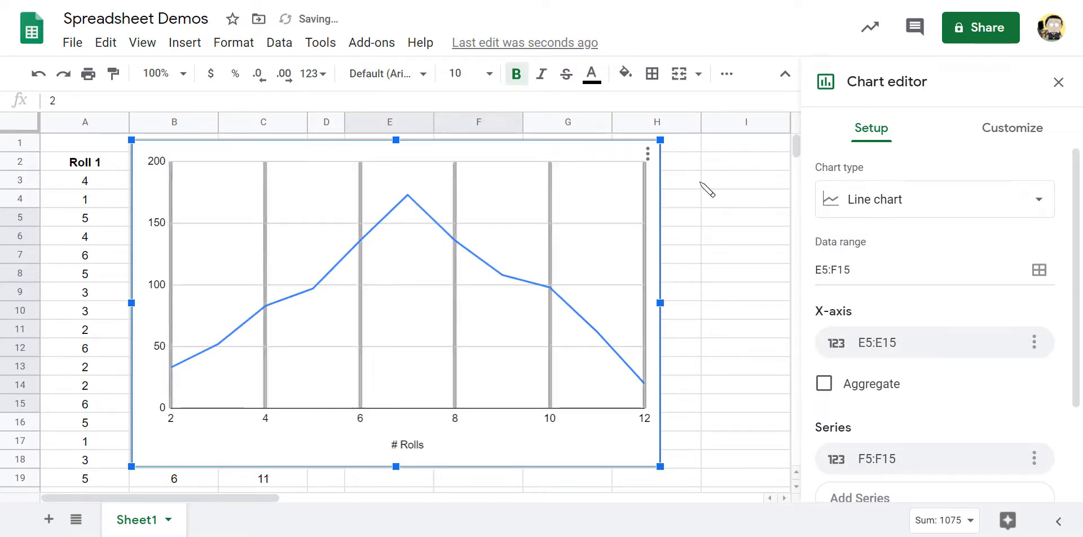
pyautogui.click(881, 197)
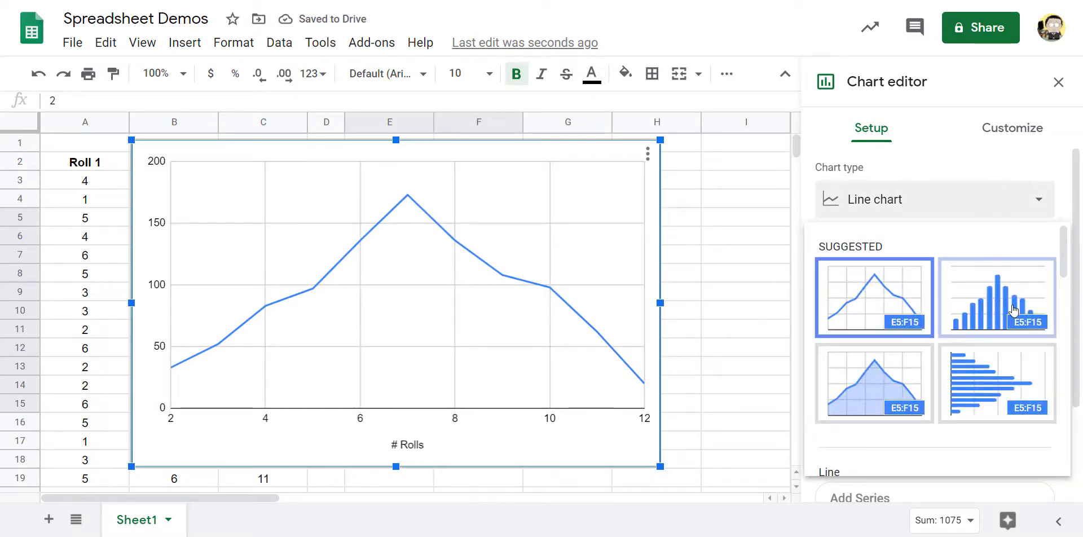
pyautogui.click(995, 302)
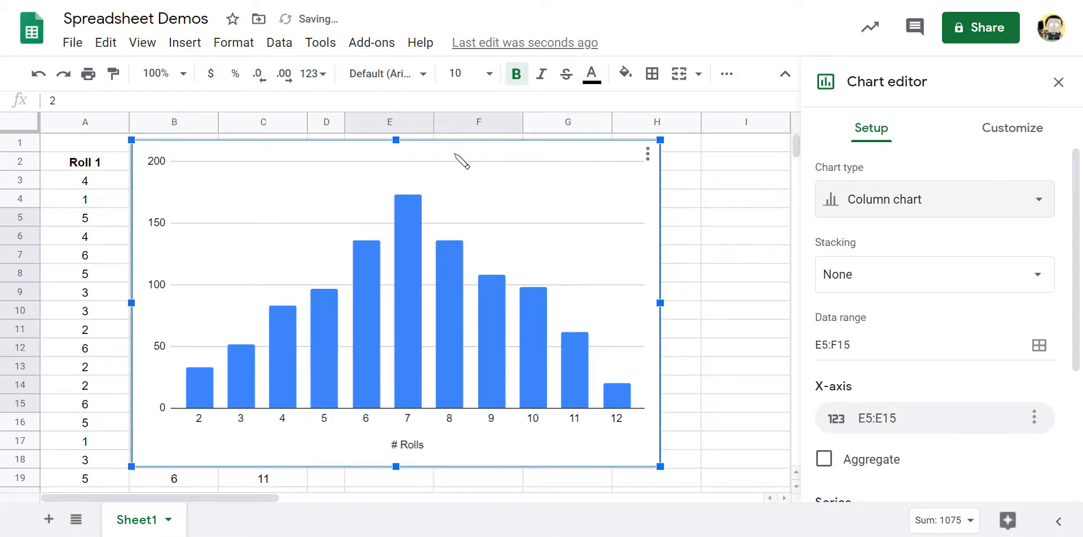